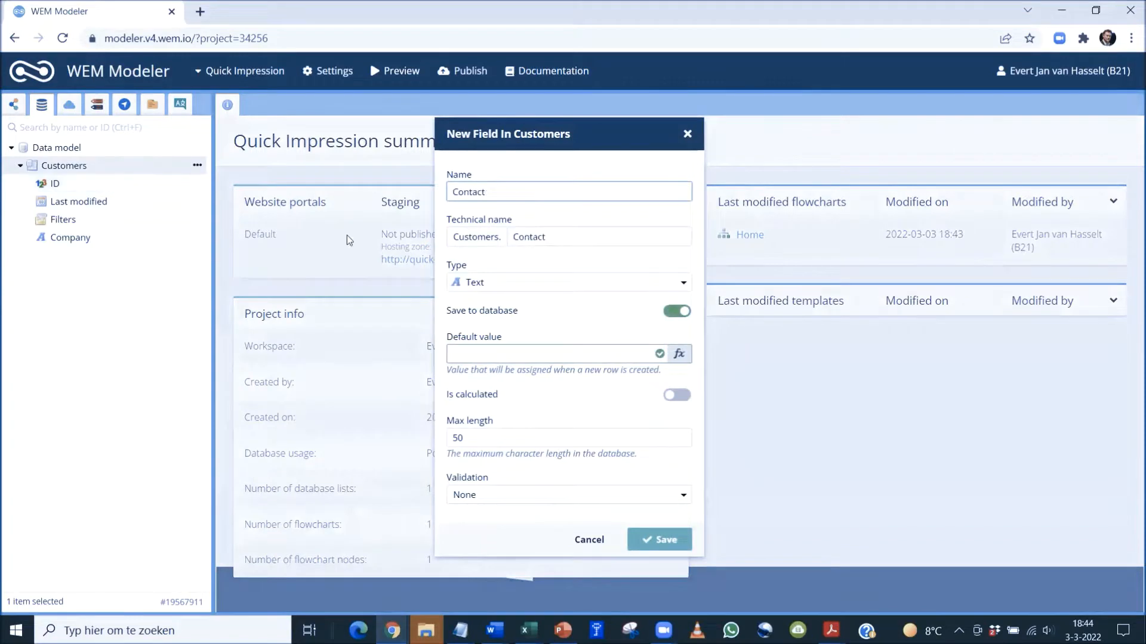
Step: Save the Contact field and add a Date time field named Contact date to the Customers list
click(660, 540)
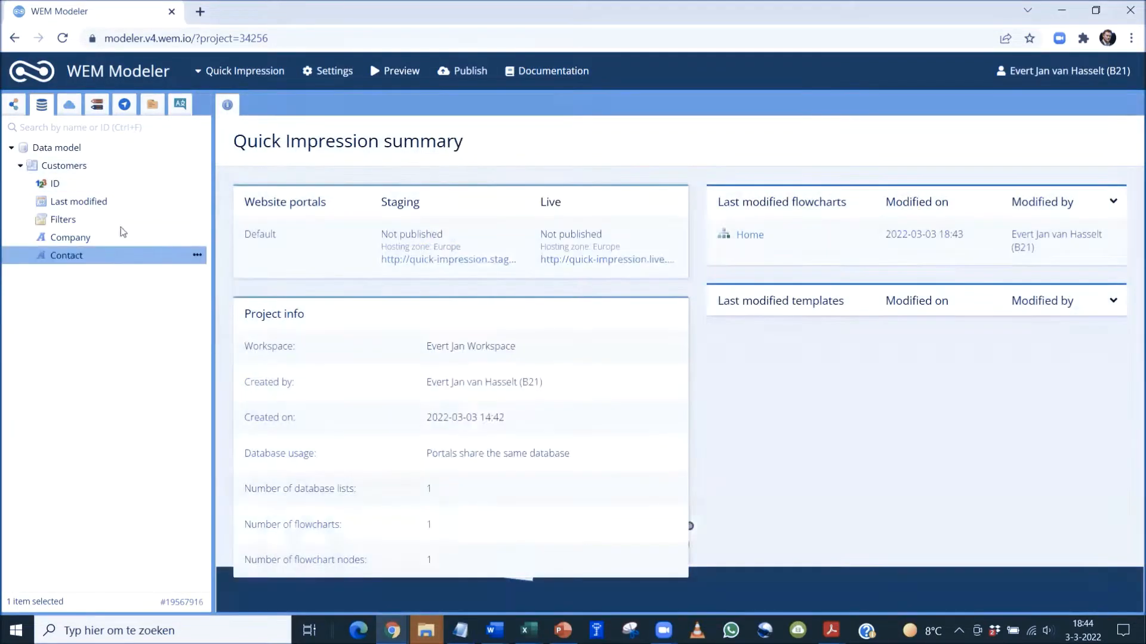
right_click(105, 174)
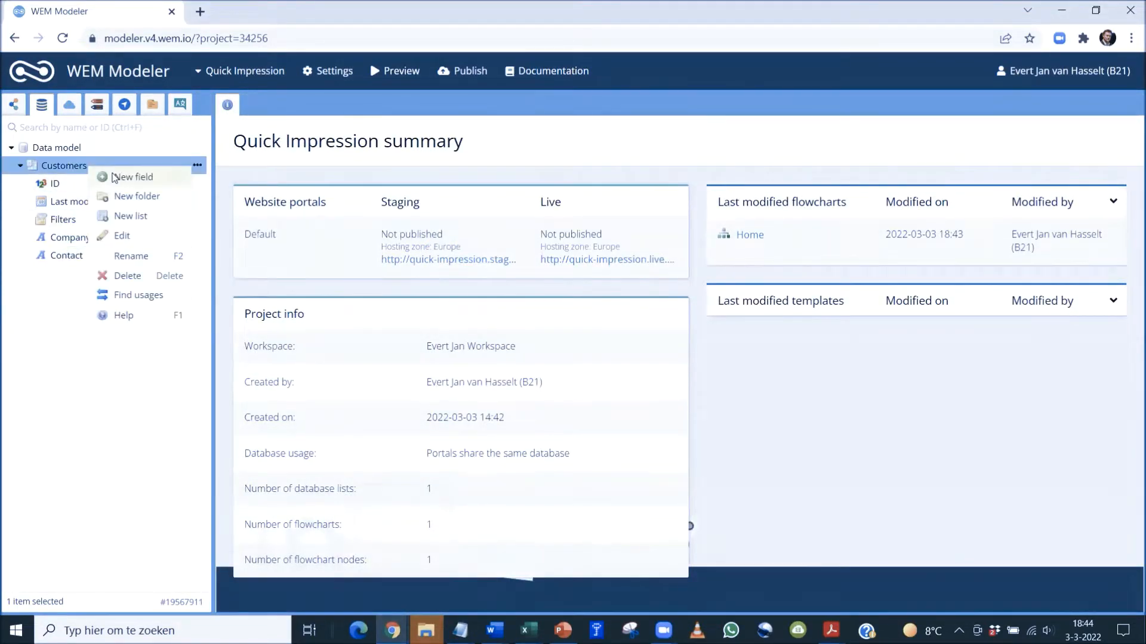
click(114, 177)
text(Contact date)
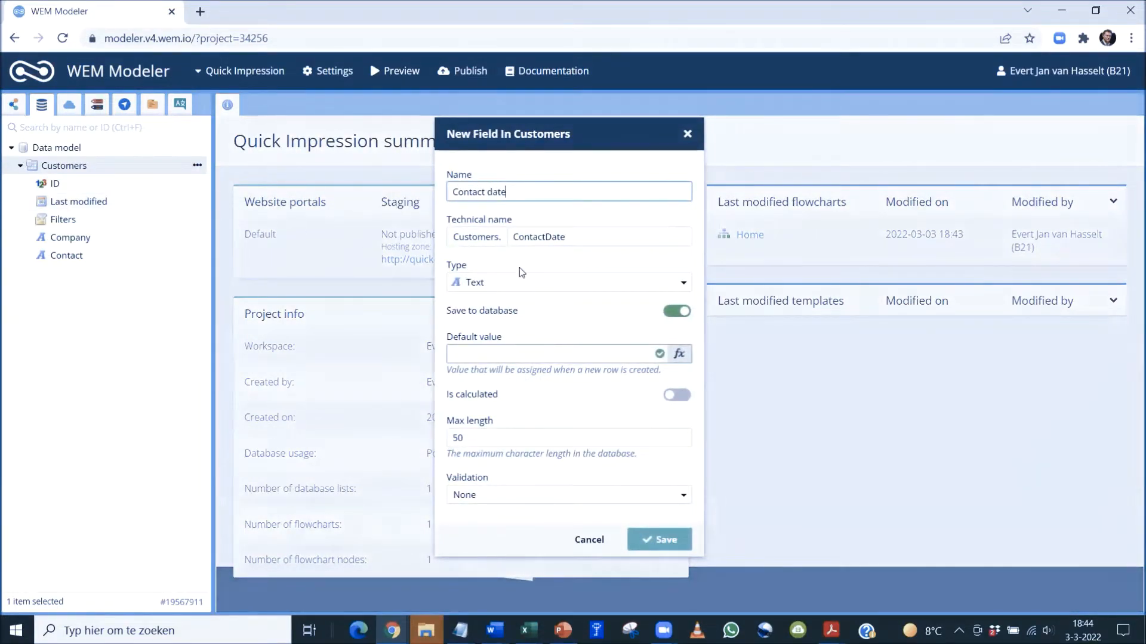
click(507, 281)
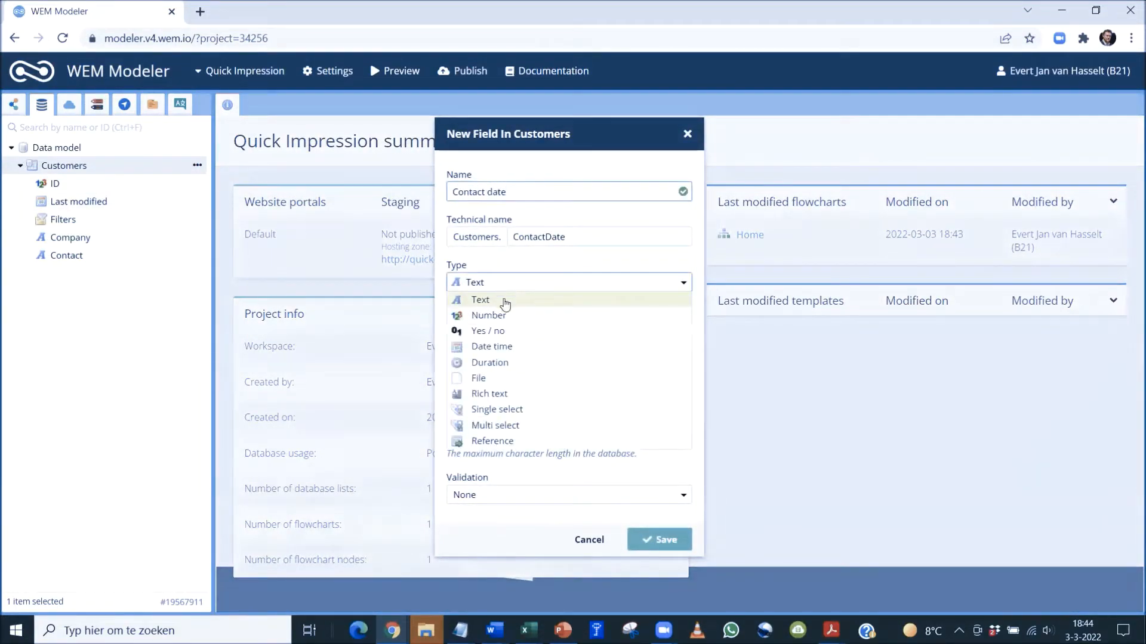
click(501, 341)
click(660, 438)
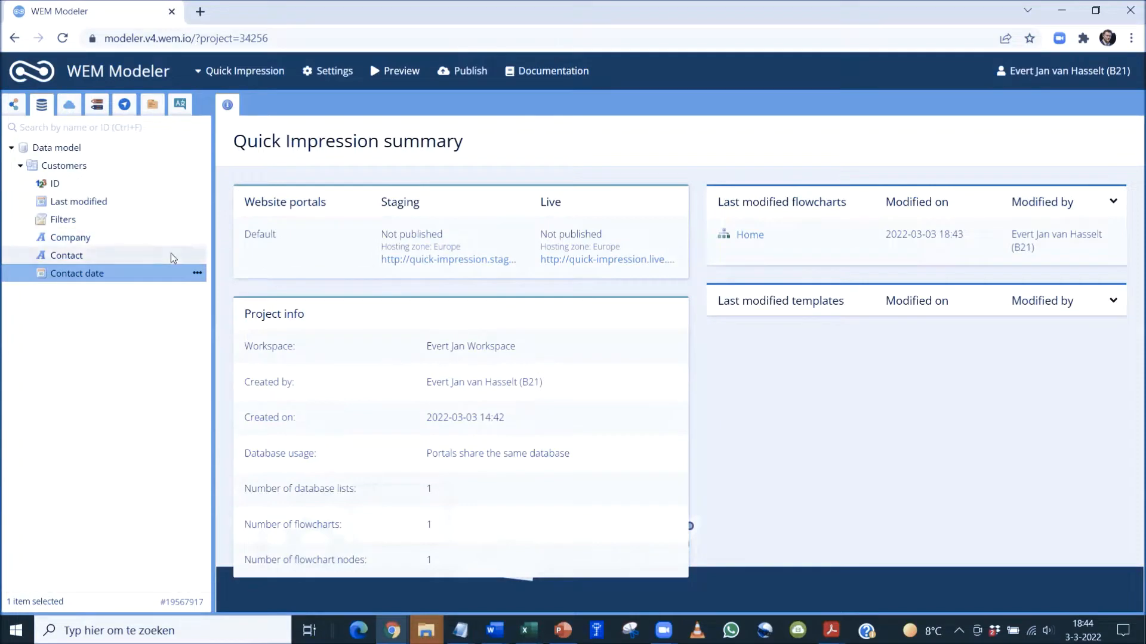
Step: Add an interaction node named Customer overview to the Home flowchart and connect the Start node to it
click(7, 106)
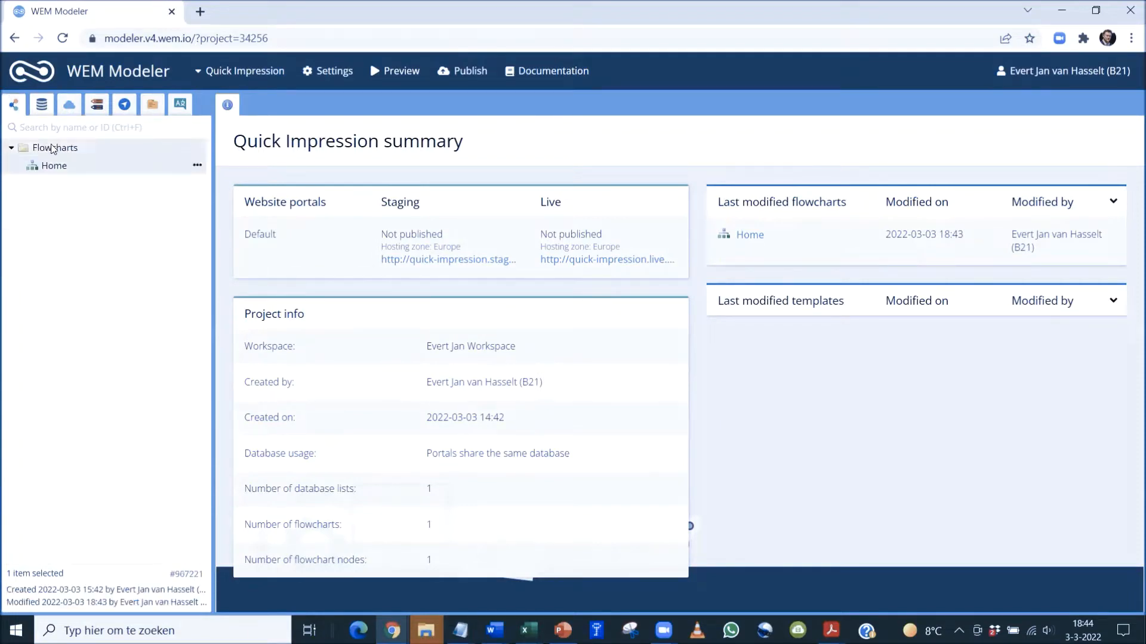
double_click(55, 165)
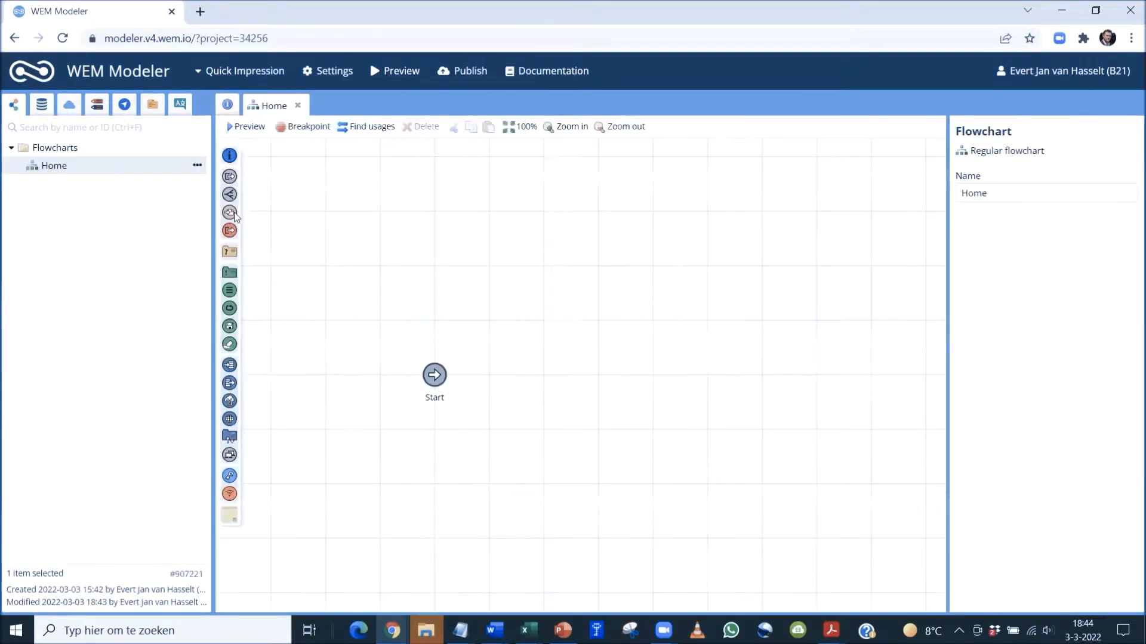
drag(229, 156, 537, 377)
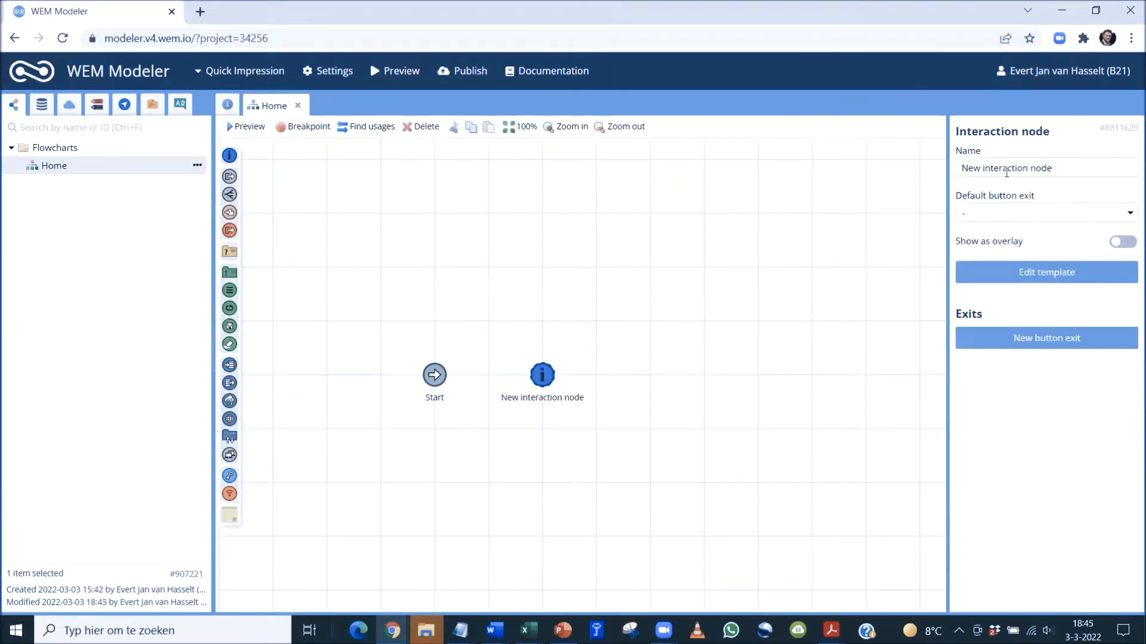
drag(1061, 169, 905, 162)
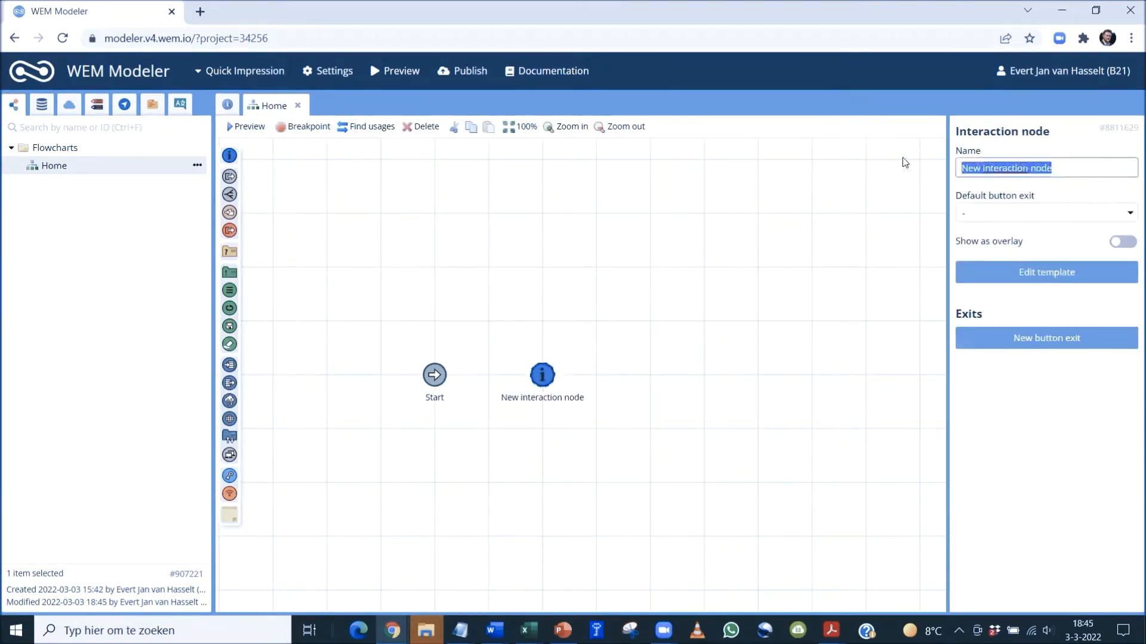
text(Customer o)
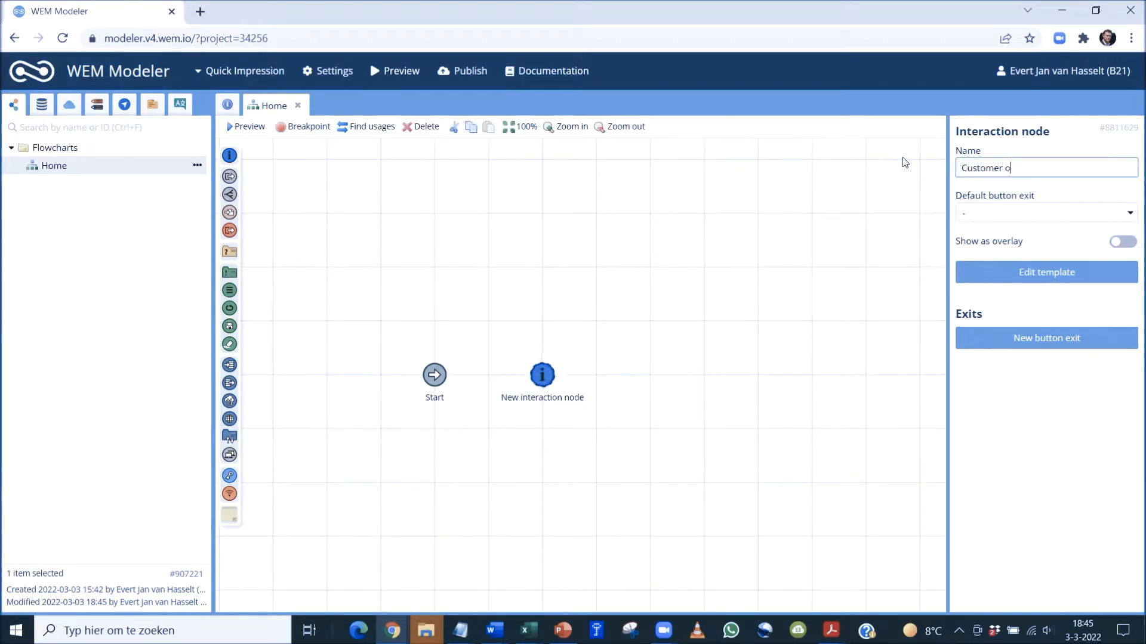
text(verview)
drag(442, 382, 547, 382)
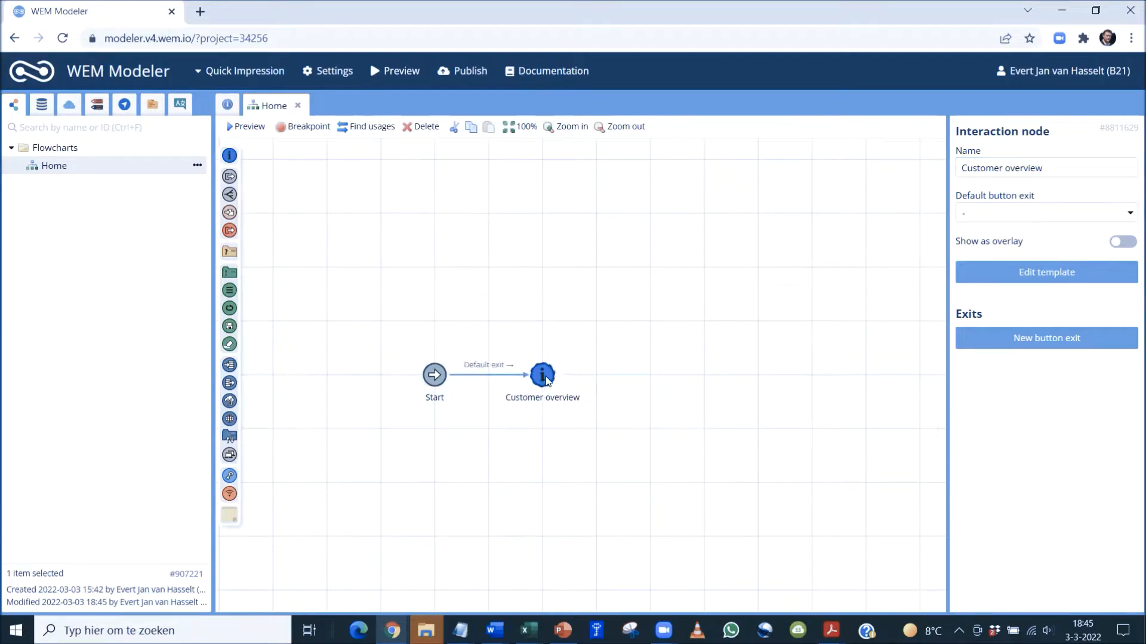
Step: Create three button exits named Add, Edit and Delete on the Customer overview node
click(993, 339)
text(Add)
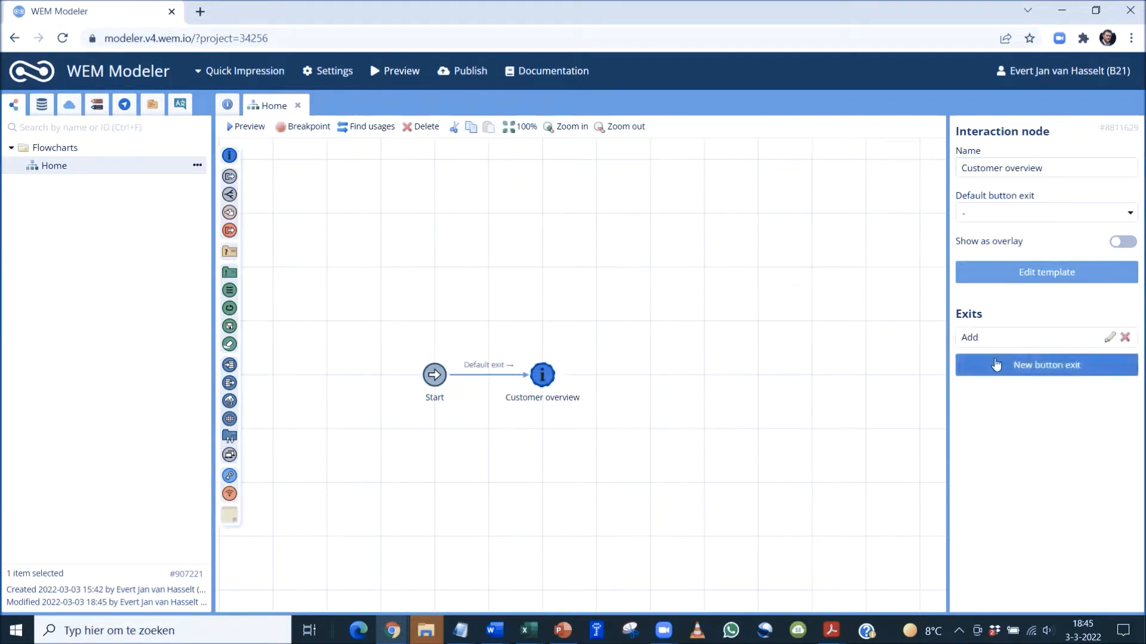
click(996, 365)
text(Edit)
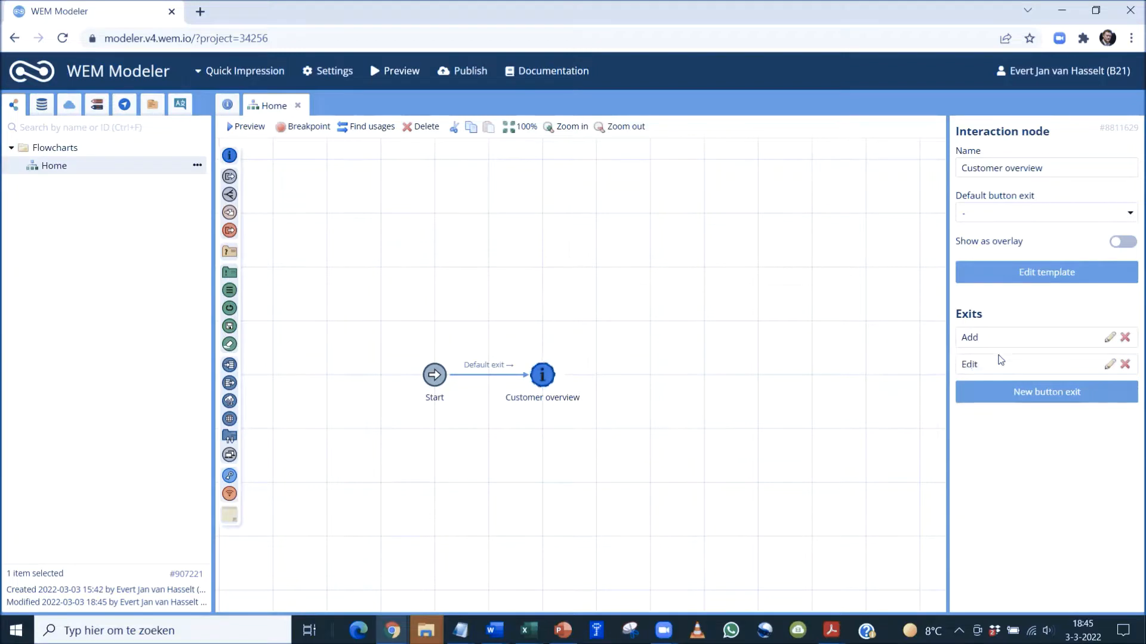
click(1002, 390)
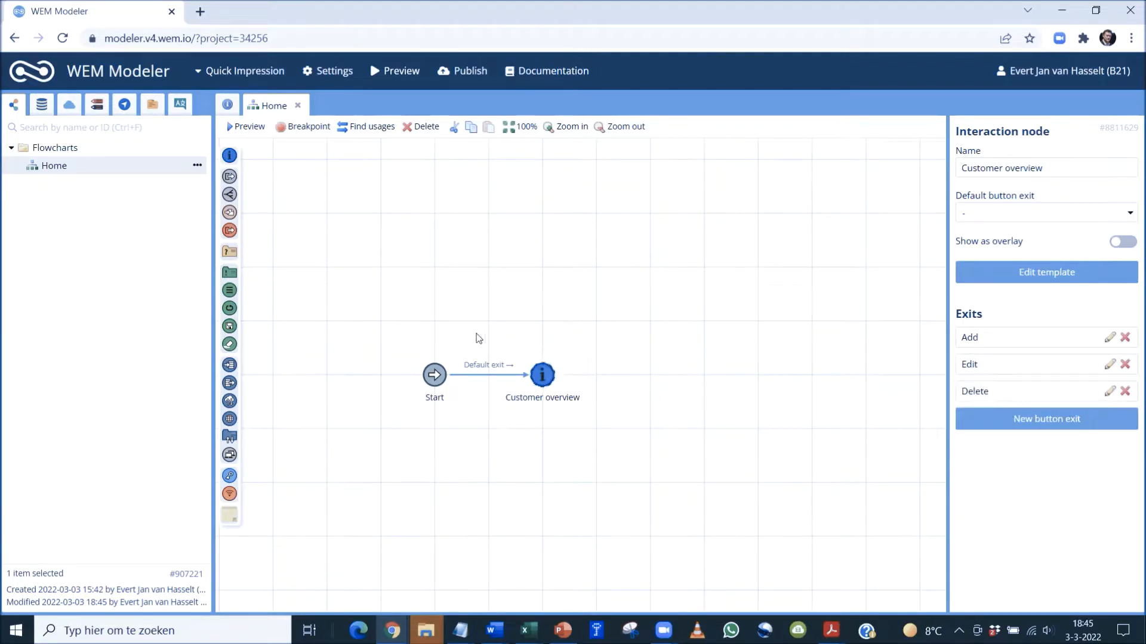
Step: Place a Customers list action node in the flowchart and link the Customer overview's Add exit to it
click(41, 105)
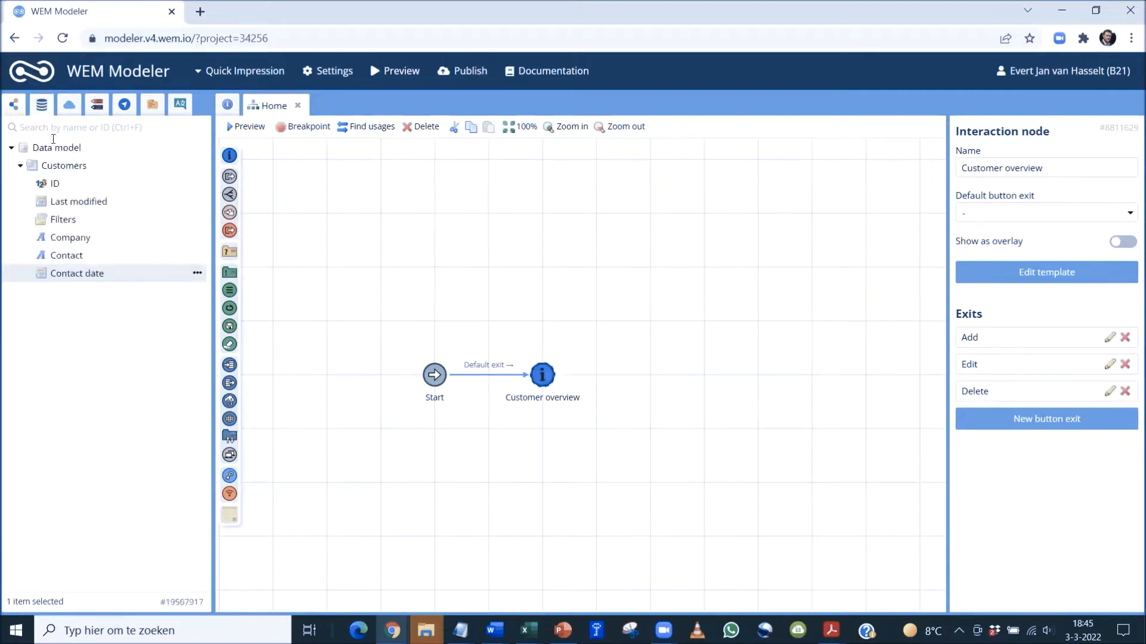
drag(60, 170, 653, 273)
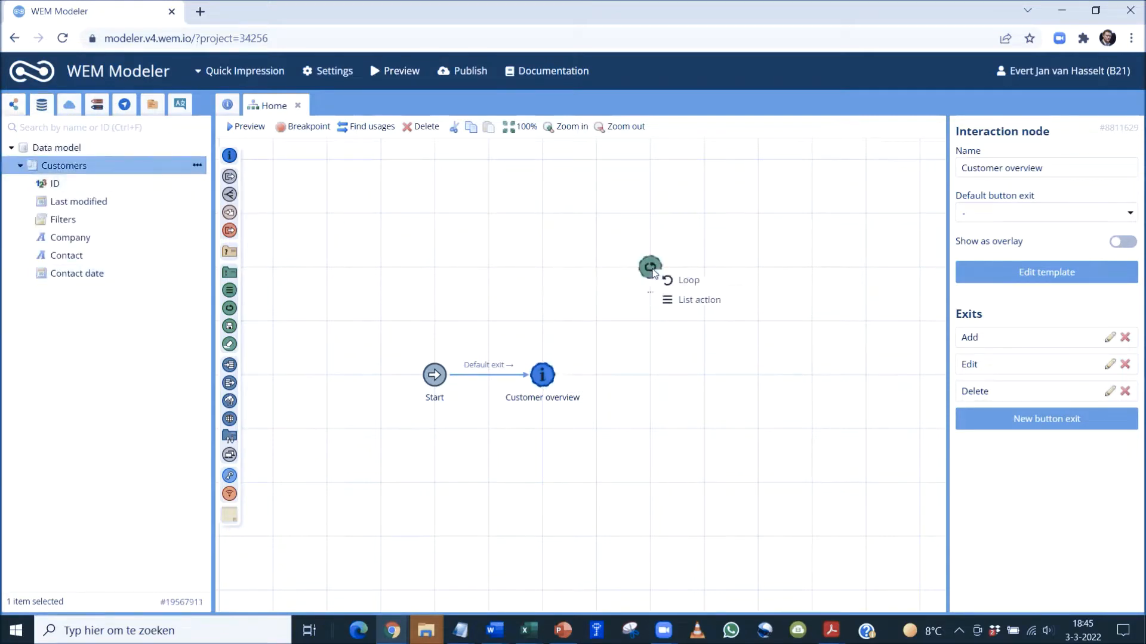
click(695, 299)
drag(549, 361, 648, 279)
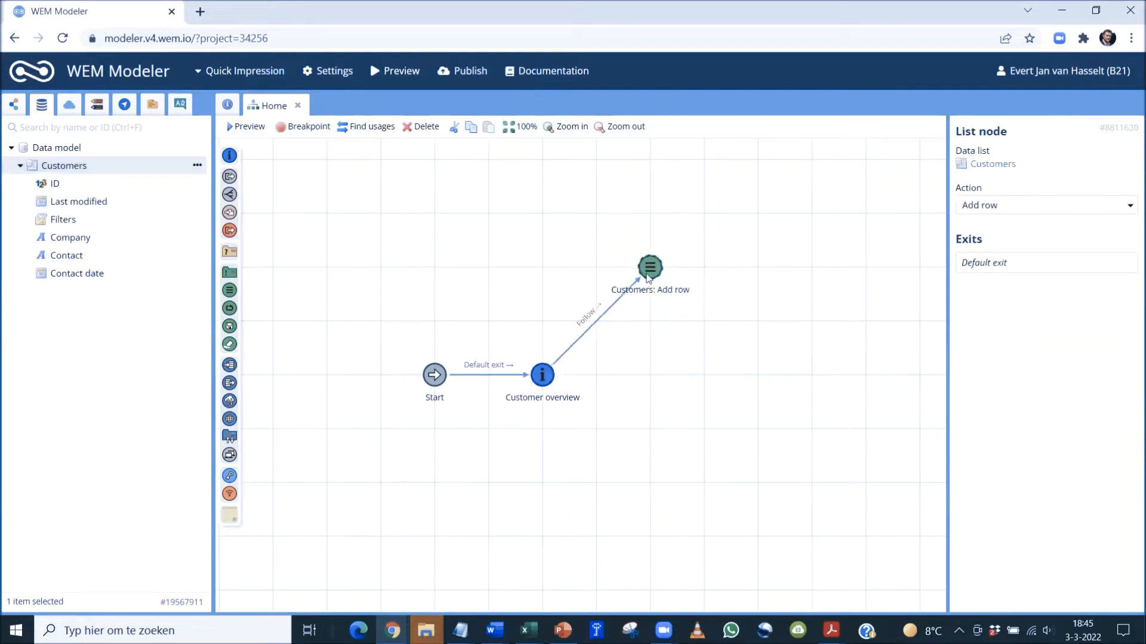
click(685, 285)
Step: Add a second interaction node named Customer details and set it to show as an overlay
drag(229, 174, 757, 379)
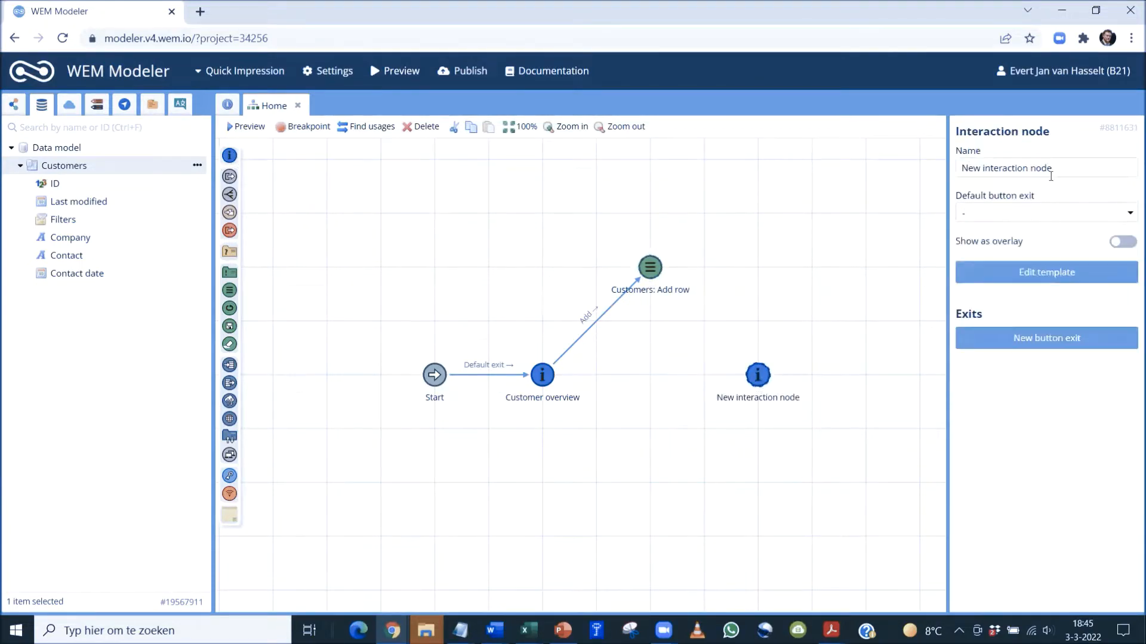
drag(1065, 164, 955, 164)
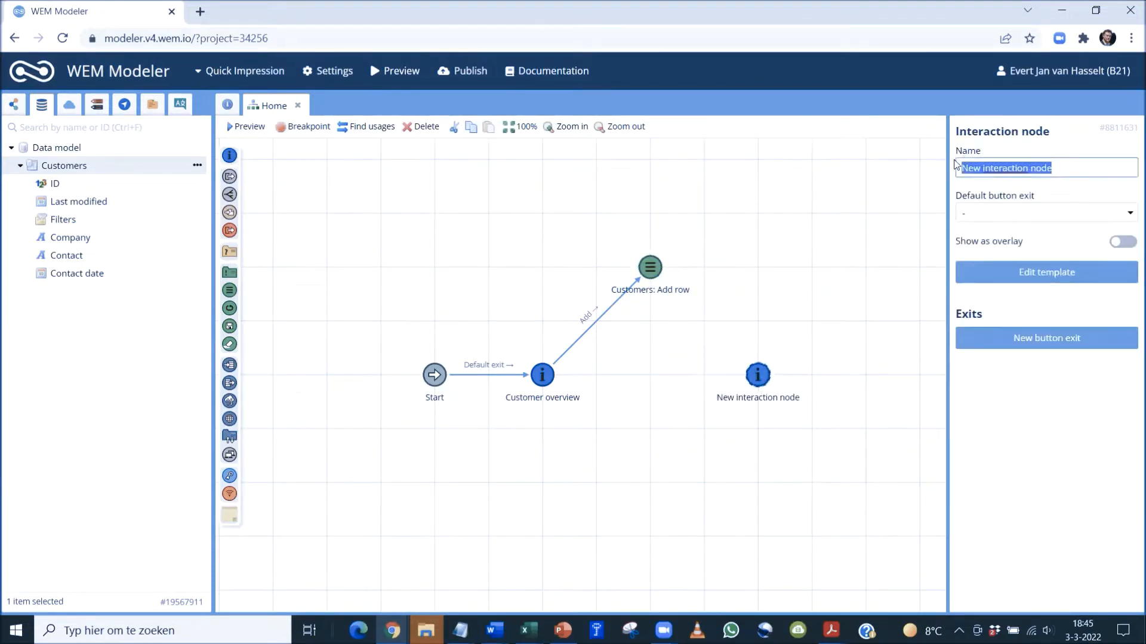
text(Customer details)
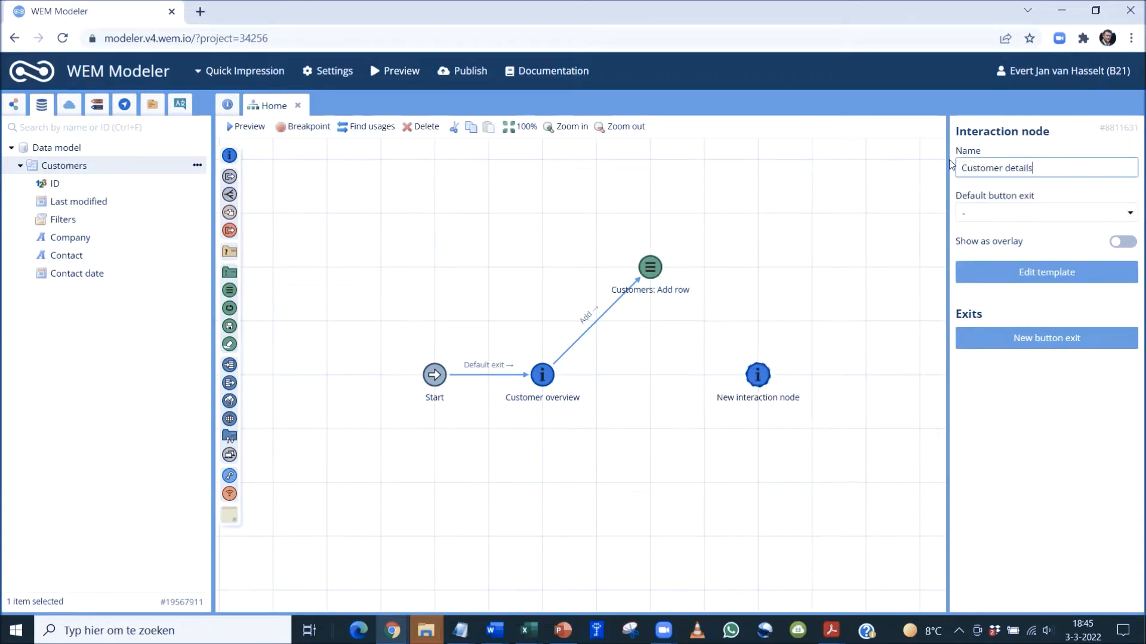
click(1123, 242)
Step: Create Save and Cancel button exits on the Customer details node and connect the Customers: Add row node to it
click(1031, 336)
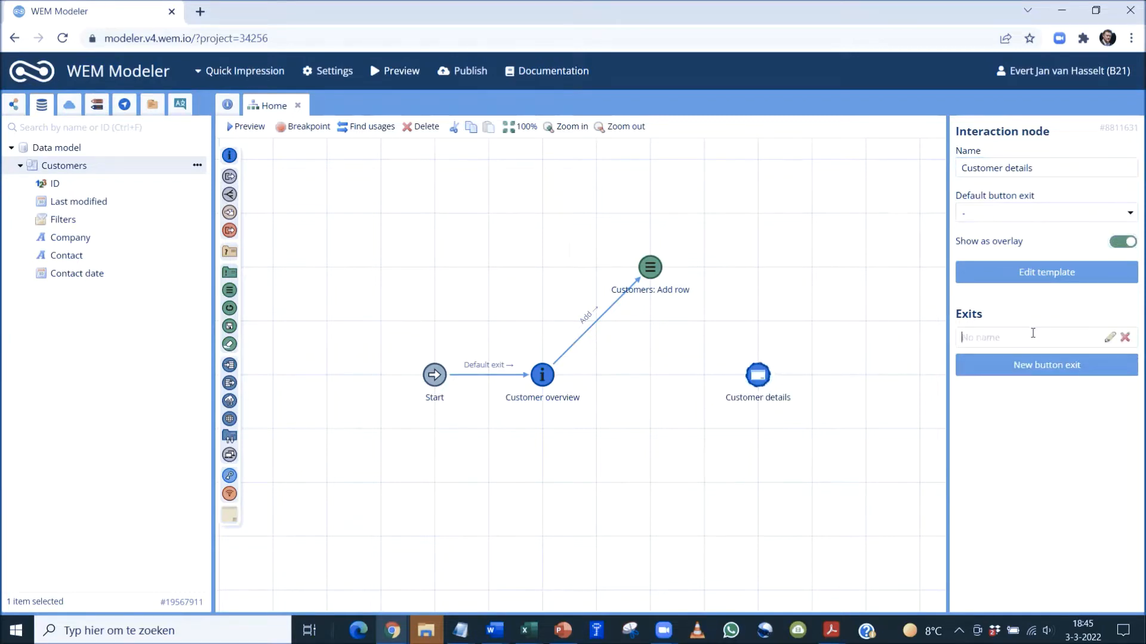
text(Save)
click(1026, 366)
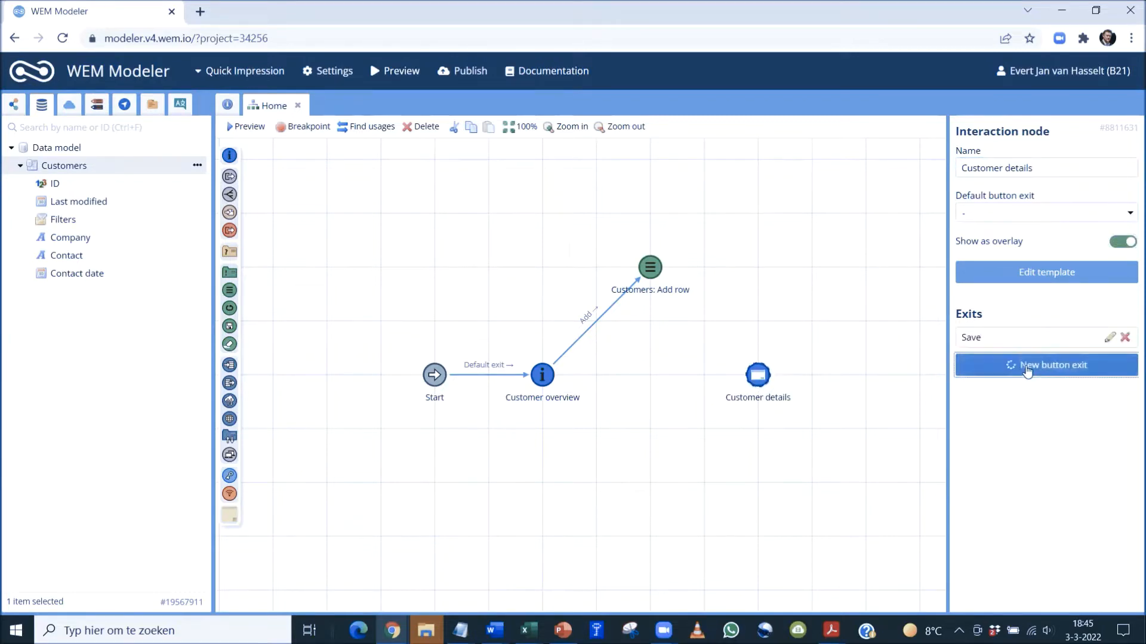
text(Cancel)
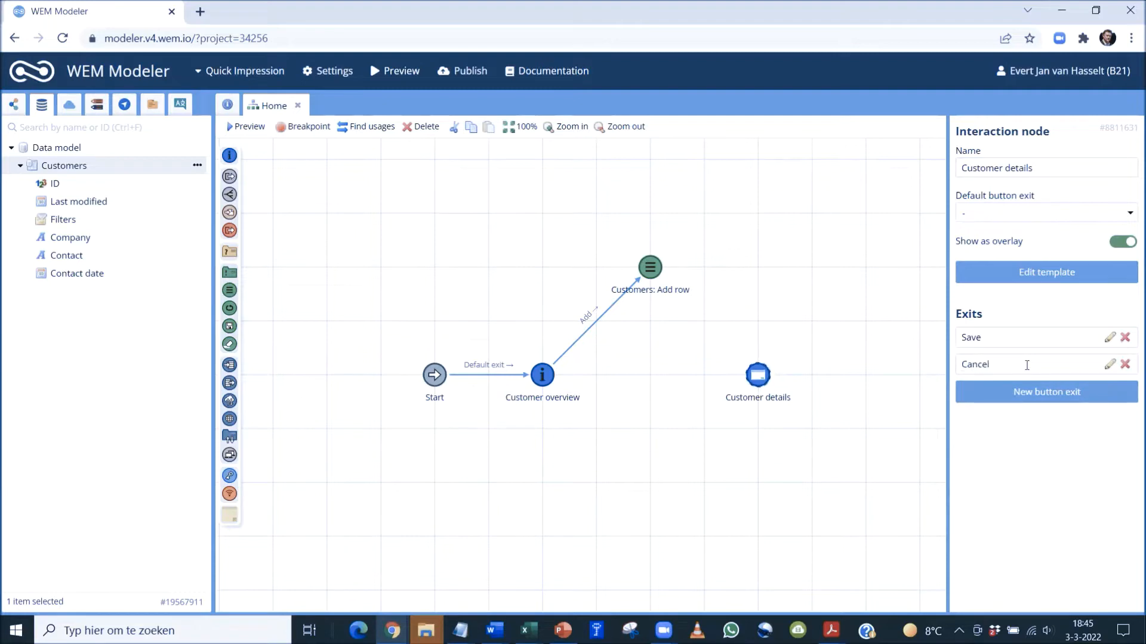
drag(665, 275, 759, 377)
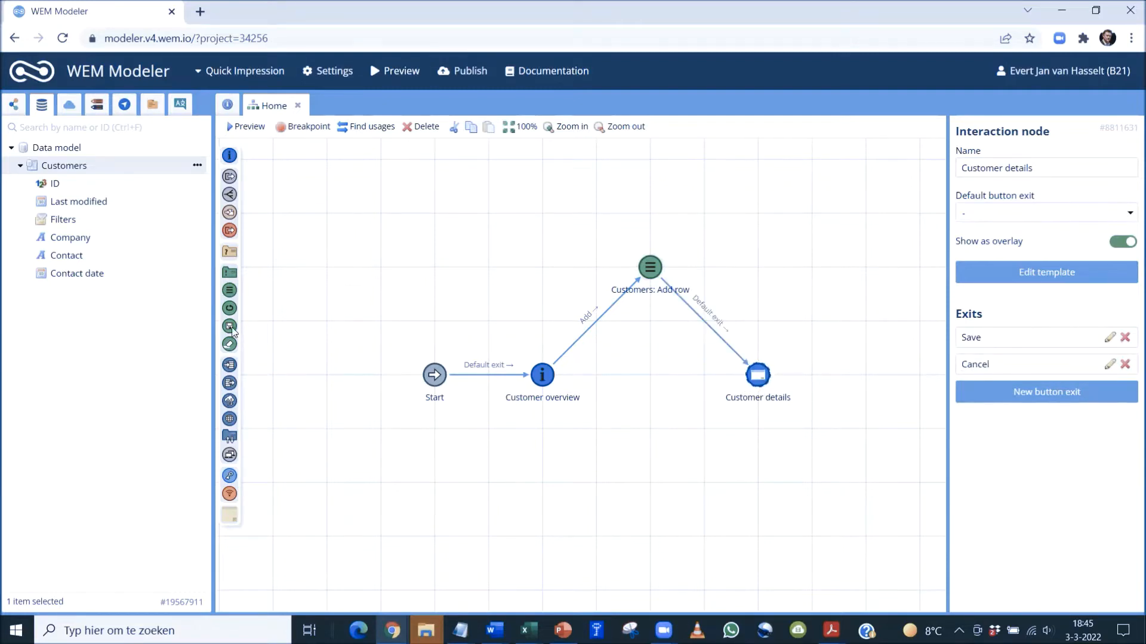
Step: Route the Customer details Save exit through a new Save database changes node back to Customer overview
drag(229, 326, 648, 483)
drag(744, 384, 553, 366)
click(706, 484)
click(545, 372)
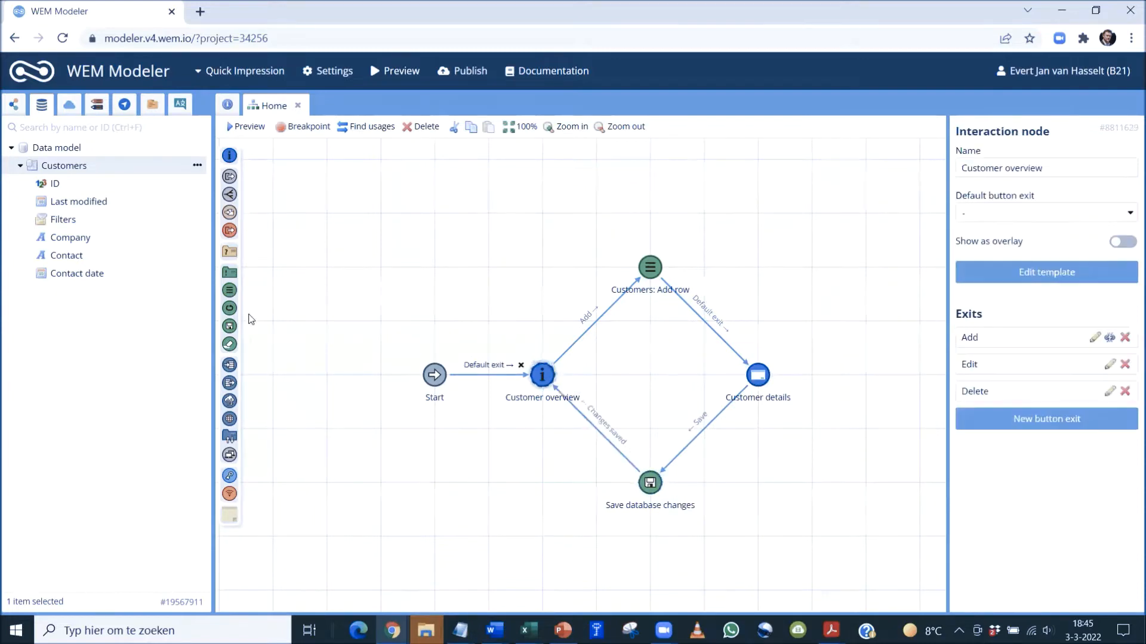
Step: Route the Customer details Cancel exit through a new Discard database changes node to Customer overview, and link the overview's Edit exit to Customer details
drag(450, 390, 649, 429)
drag(755, 376, 651, 428)
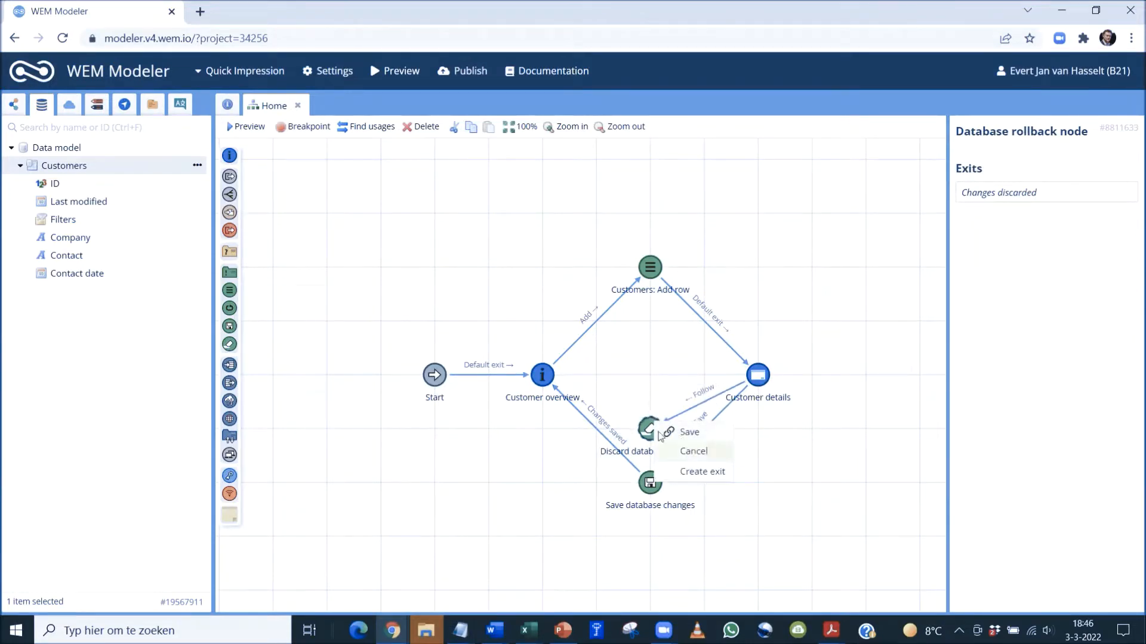
click(693, 451)
drag(650, 428, 758, 375)
click(782, 414)
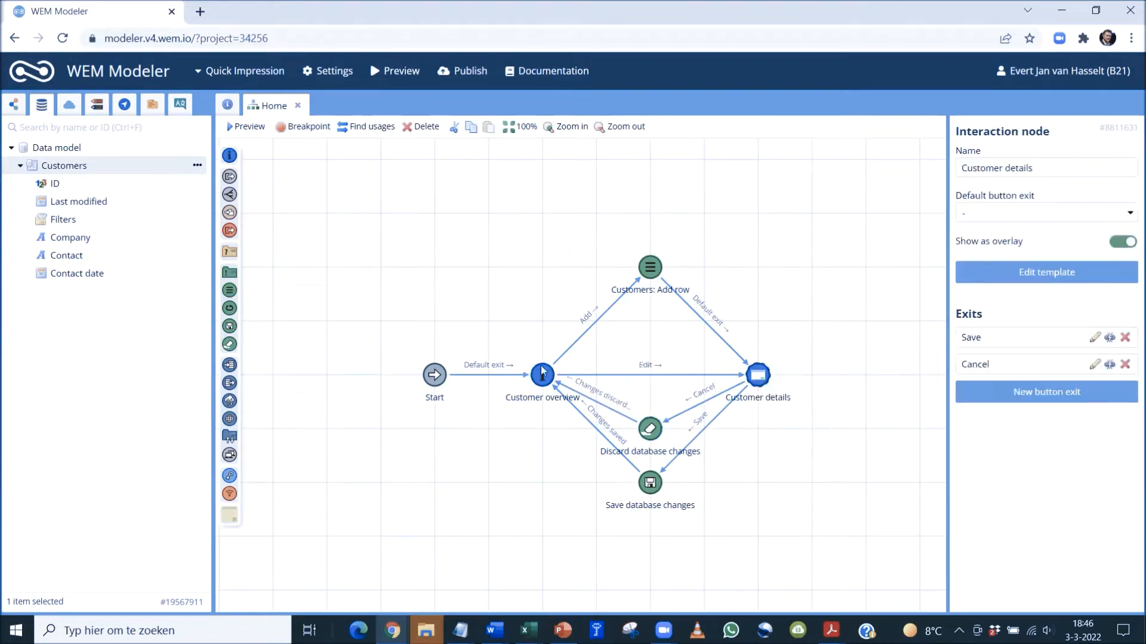
Step: Add a Customers list action node set to Delete current row, linked from the overview's Delete exit and on to Save database changes
drag(72, 165, 544, 485)
click(582, 509)
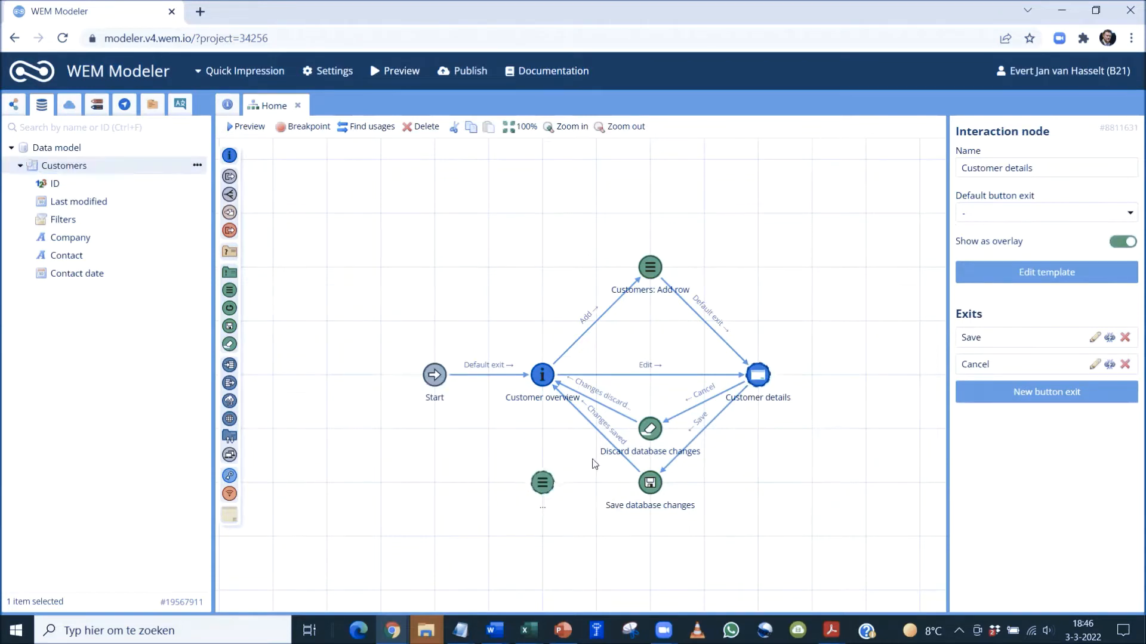
click(981, 205)
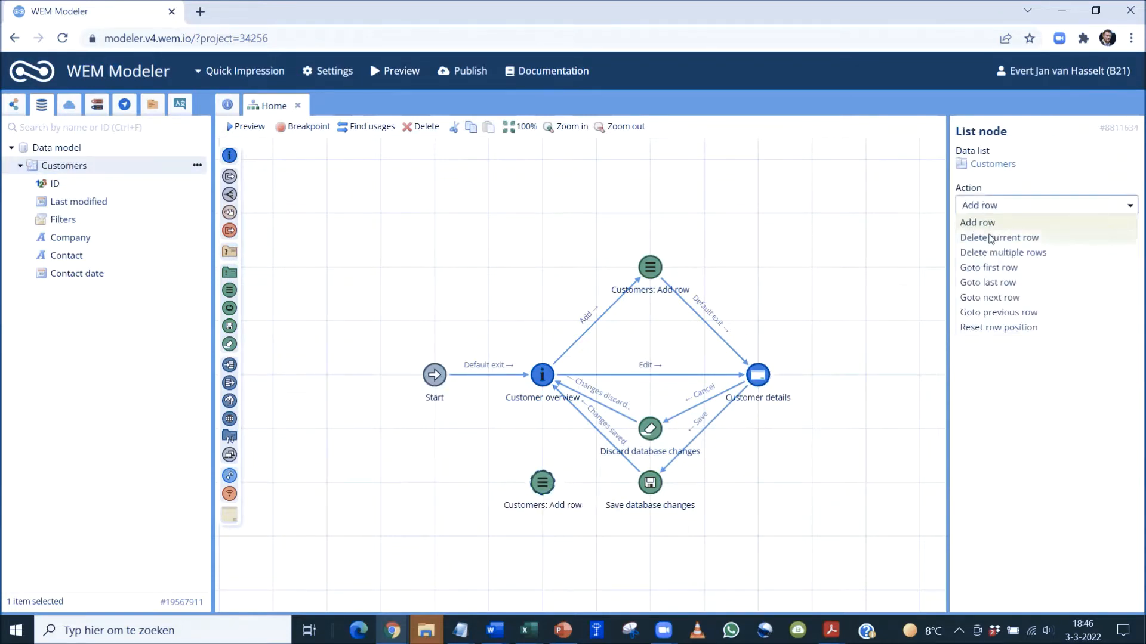
click(989, 238)
drag(542, 375, 652, 486)
click(583, 529)
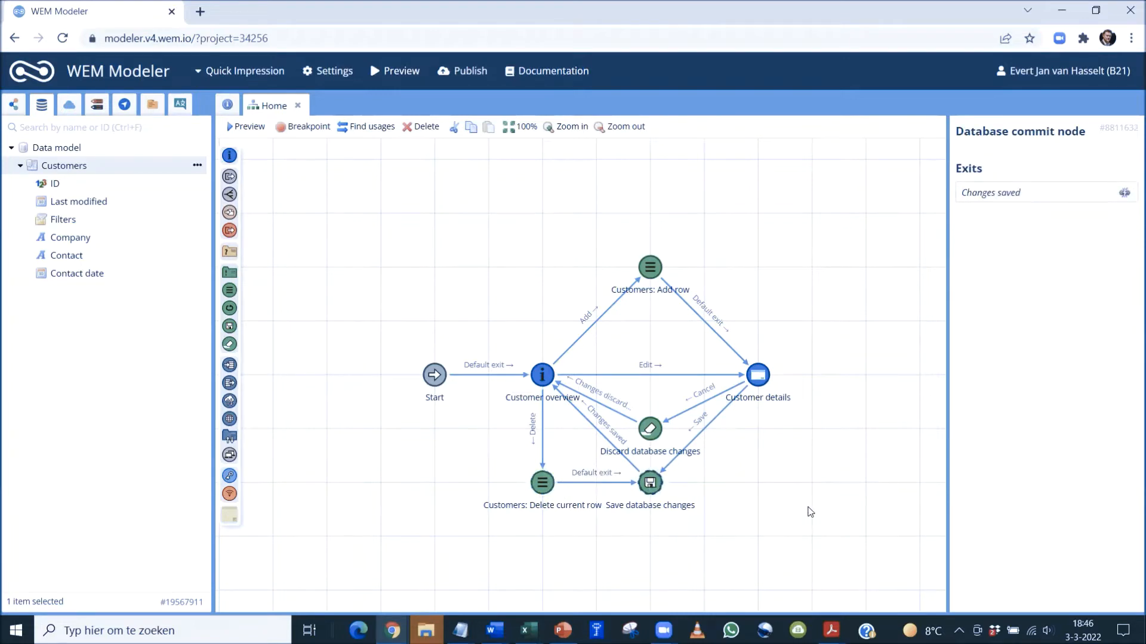
Step: Insert a Customers data grid with Company, Contact and Contact date columns into the Customer overview template
double_click(551, 376)
drag(70, 166, 287, 297)
click(308, 302)
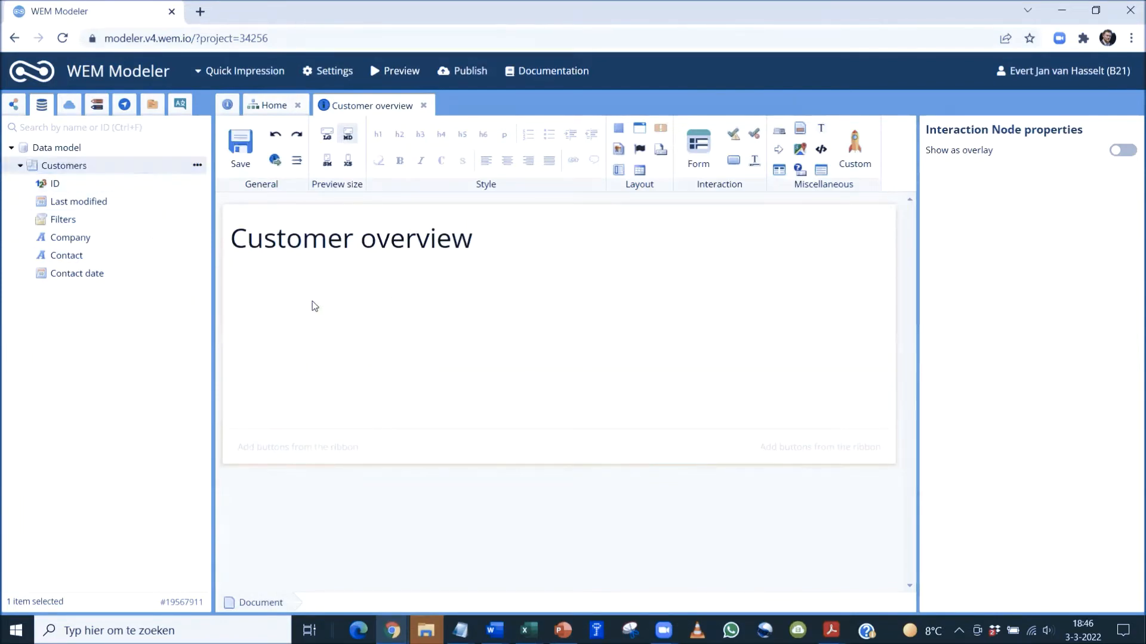
click(346, 265)
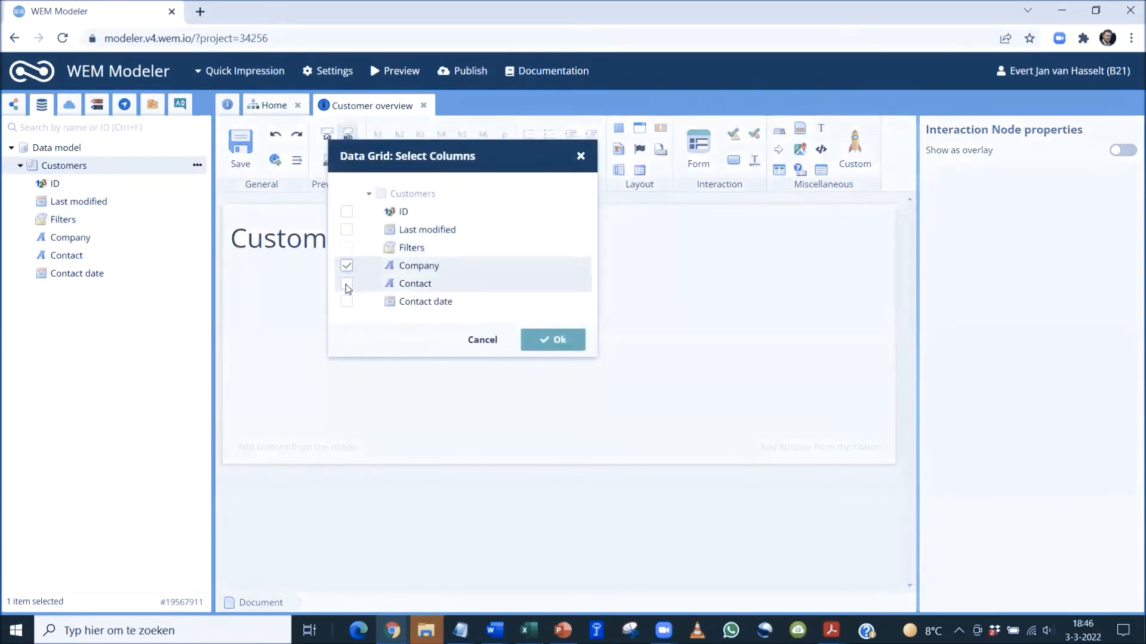
click(346, 284)
click(347, 301)
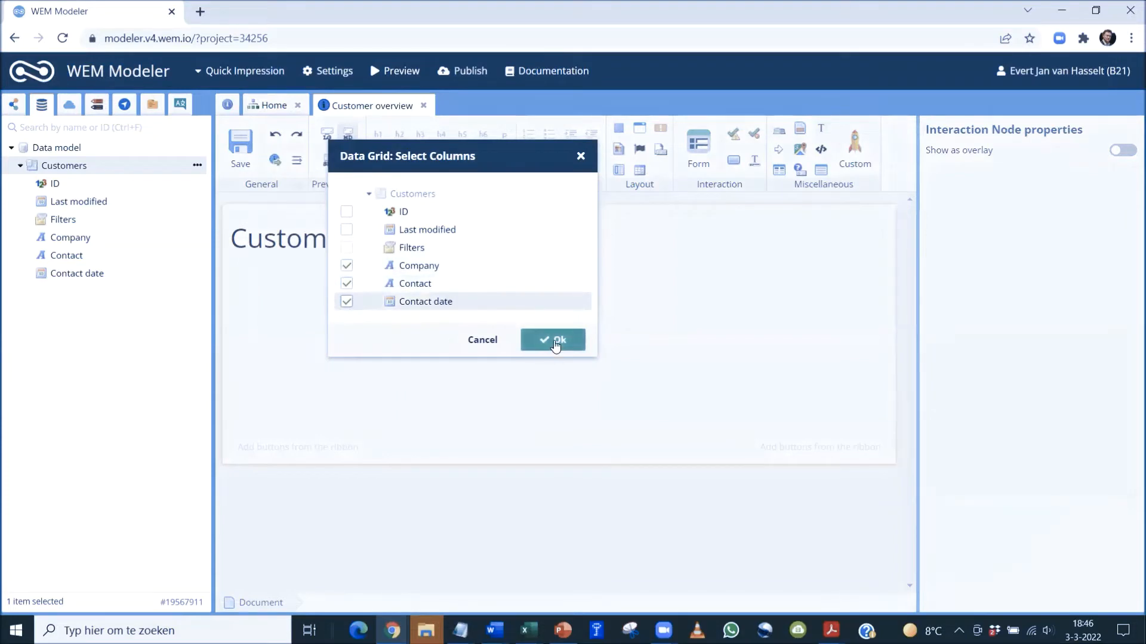
click(554, 341)
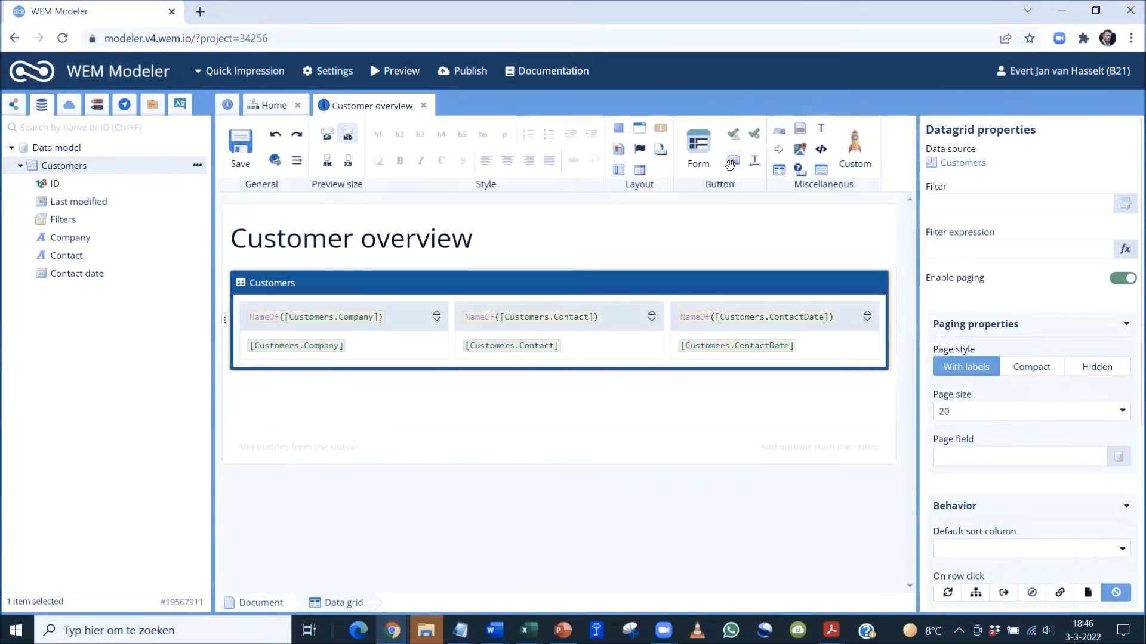
Step: Add a button for the Add exit to the overview's right button bar and make grid row clicks follow the Edit exit
drag(729, 164, 825, 451)
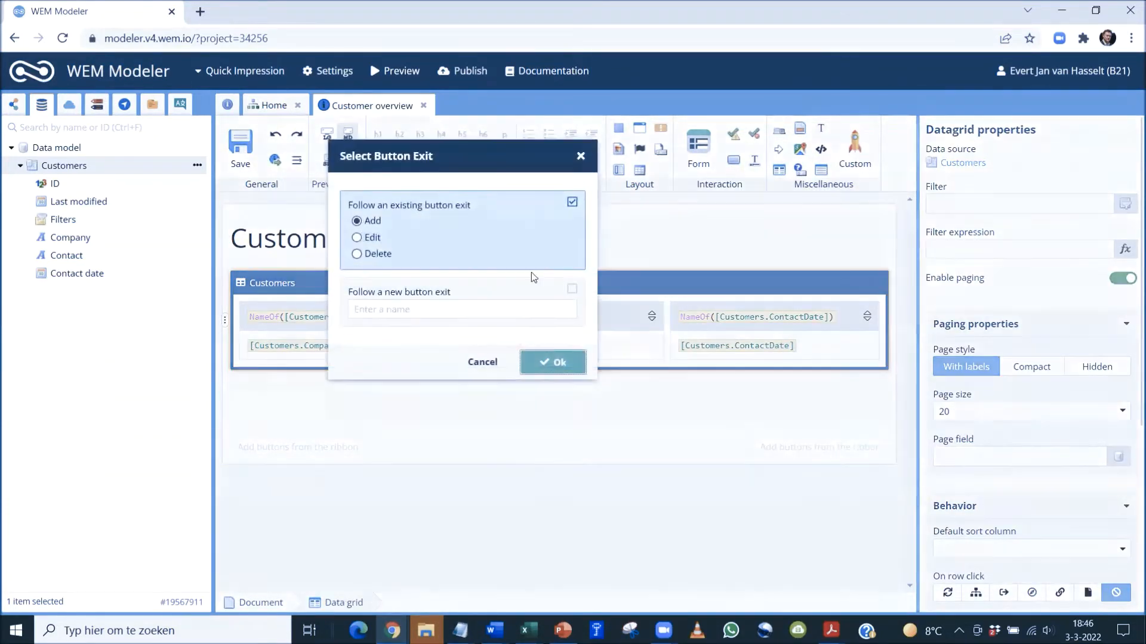
click(552, 362)
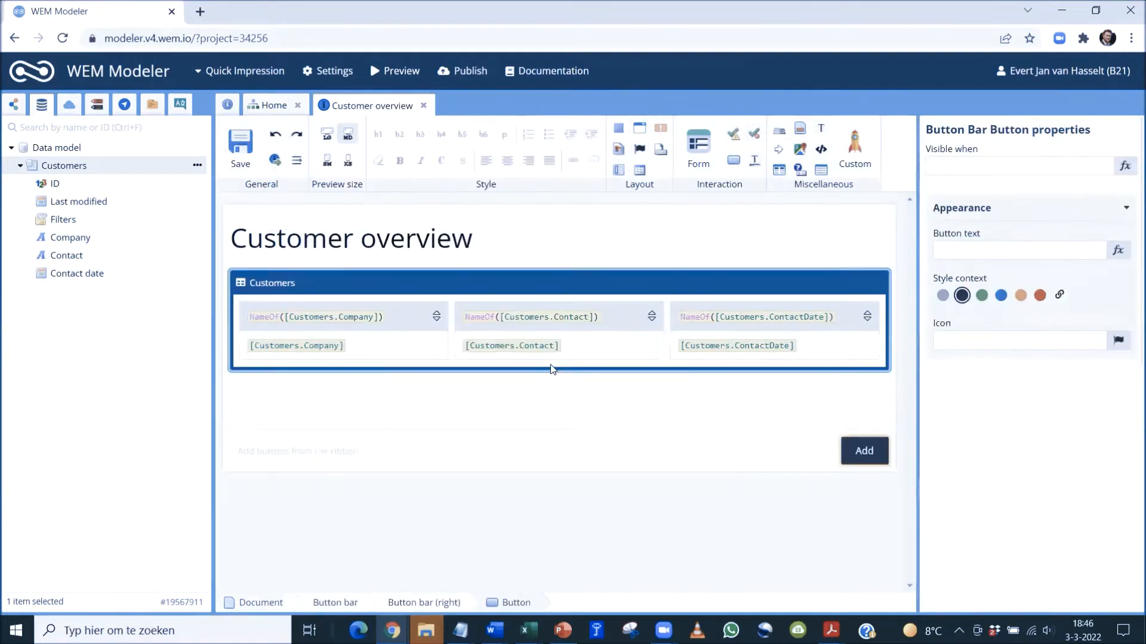
click(661, 284)
scroll(979, 382, down, 4)
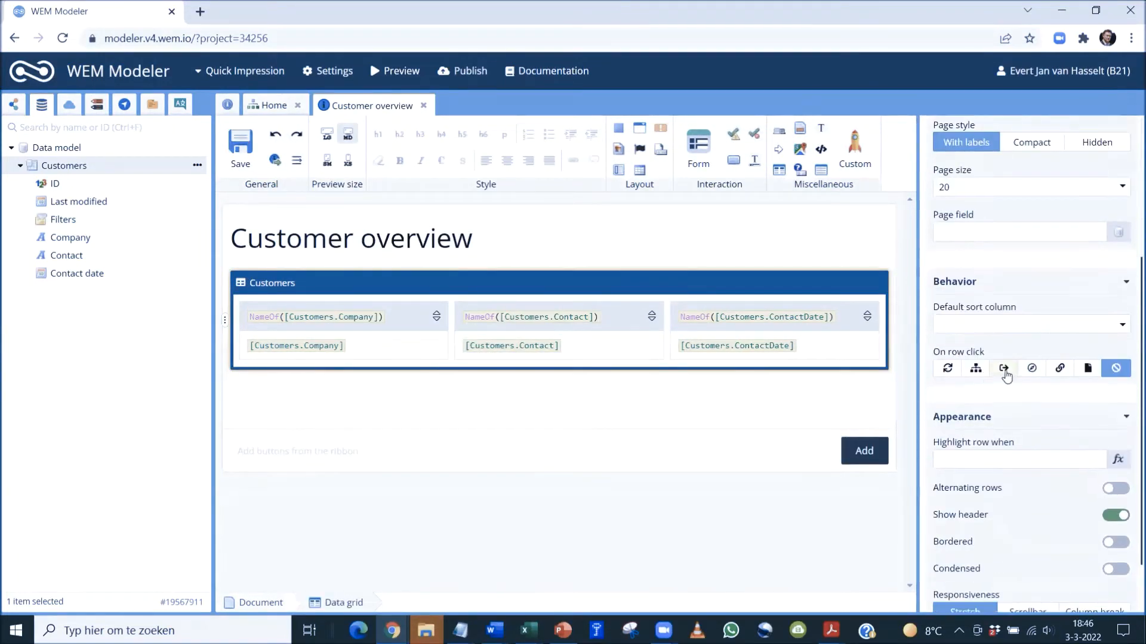
click(1004, 369)
click(365, 238)
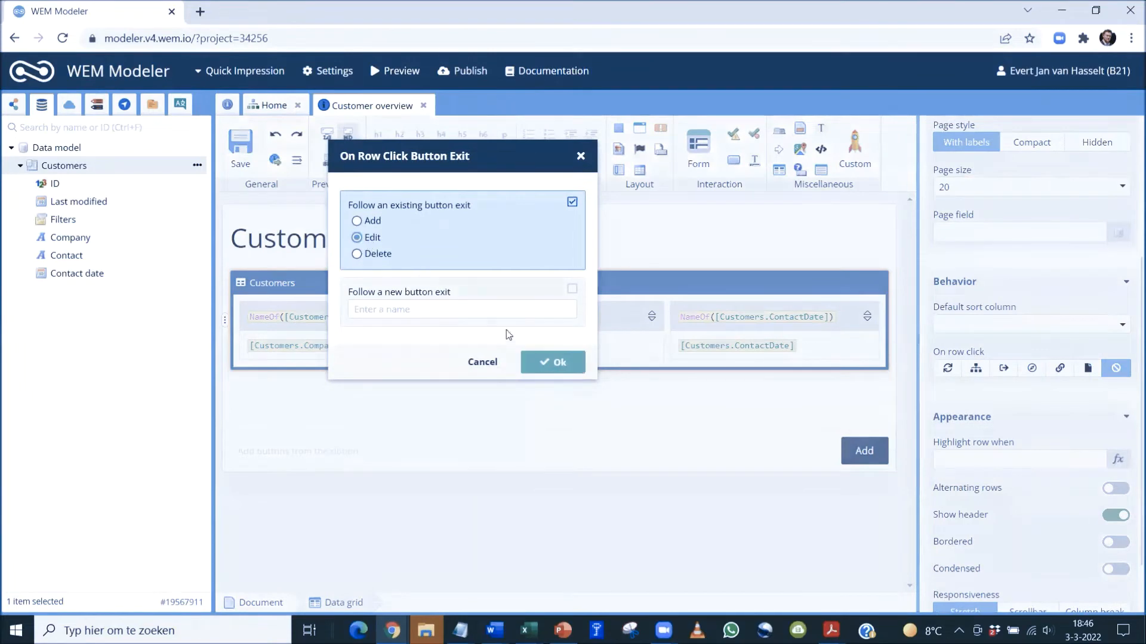
click(559, 353)
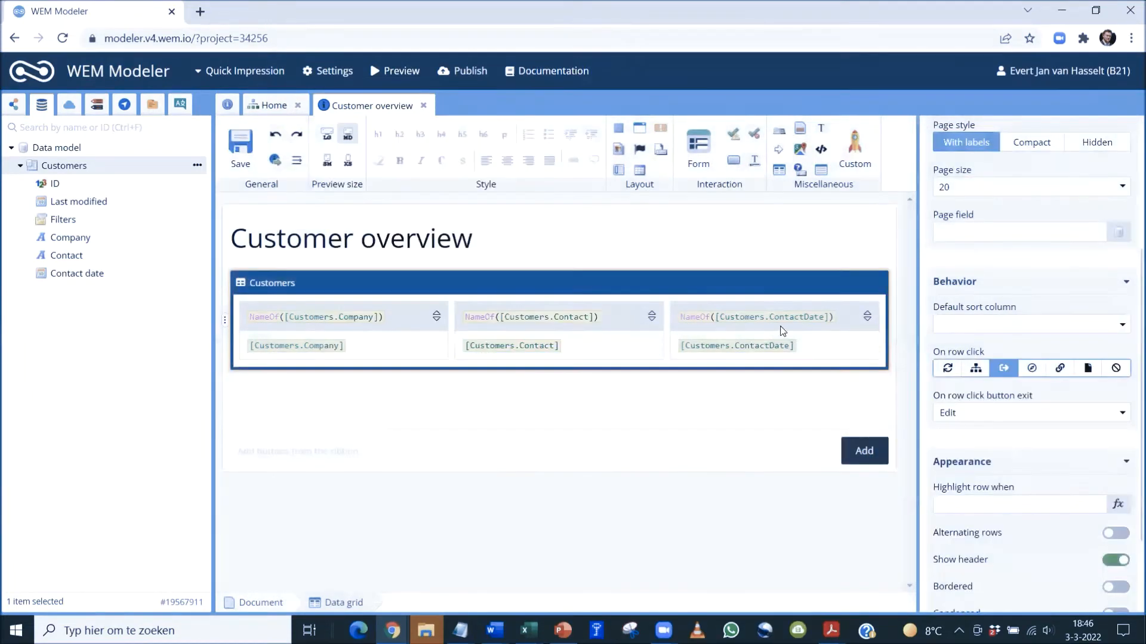
Step: Add a fourth column to the Customers data grid and place a button in it that follows the Delete exit
click(882, 303)
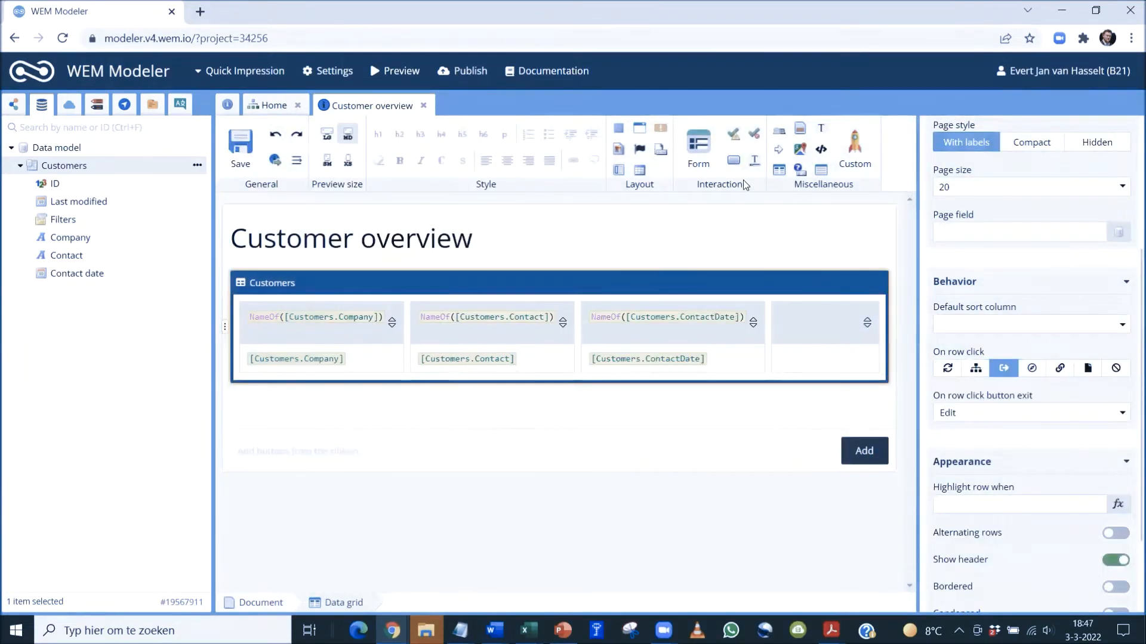
drag(733, 160, 822, 362)
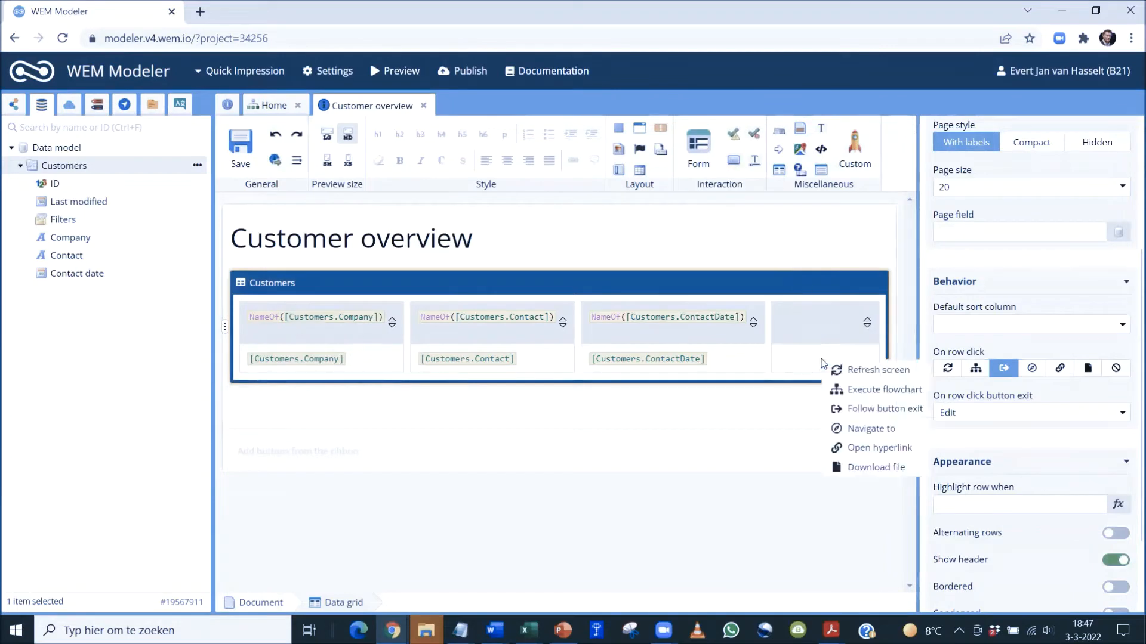
click(859, 410)
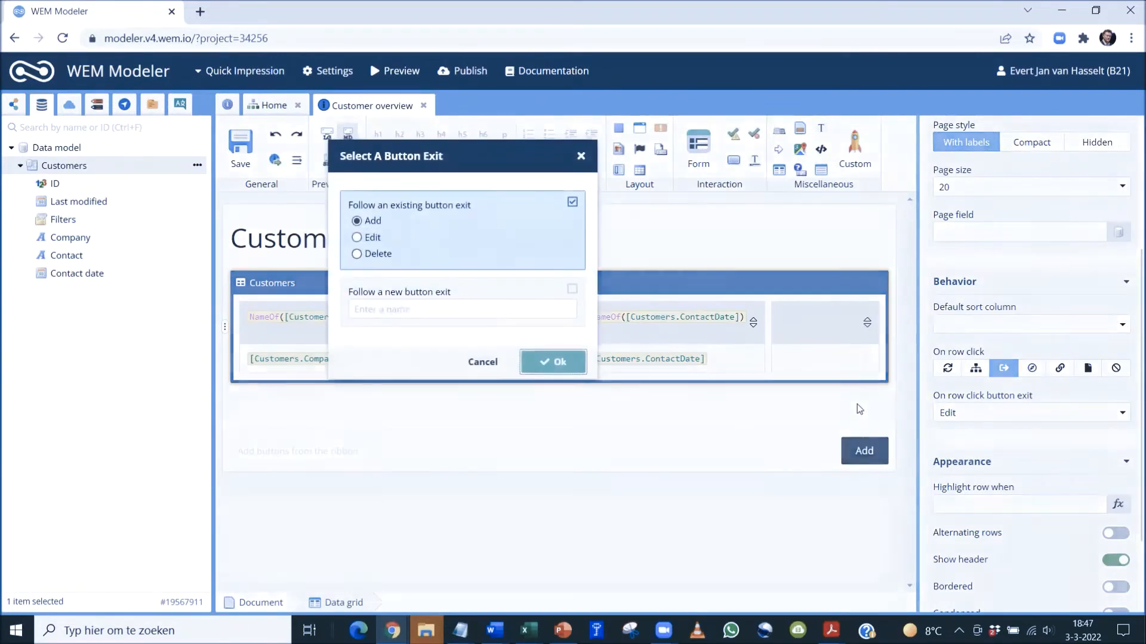
click(370, 253)
click(554, 364)
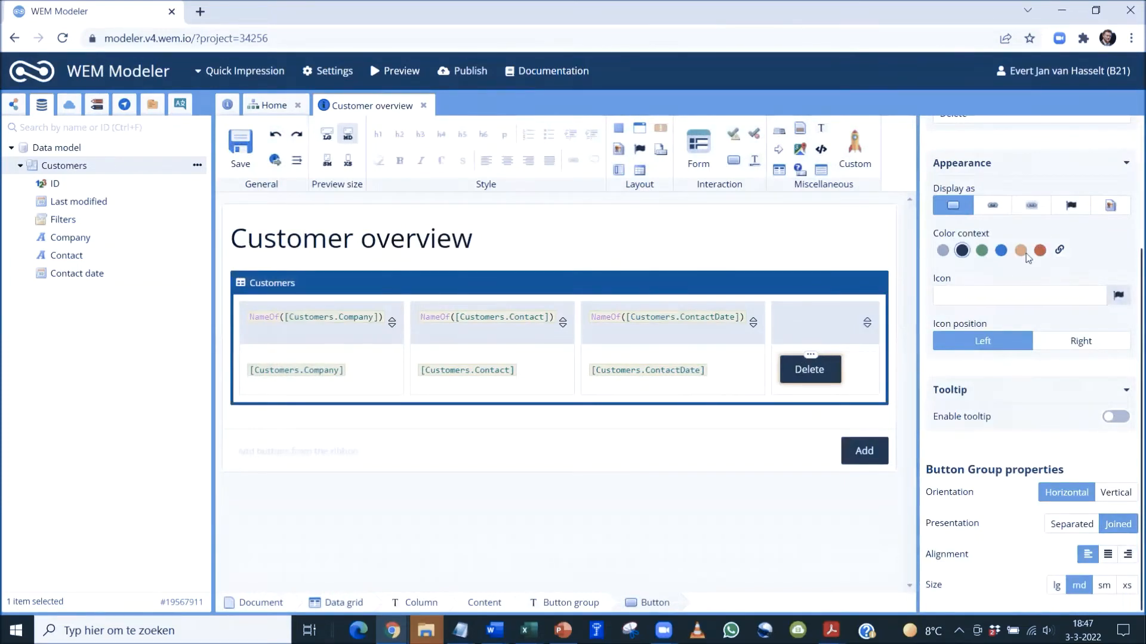
Step: Colour the grid's Delete button red and display it as the fa-trash-o icon
click(1043, 250)
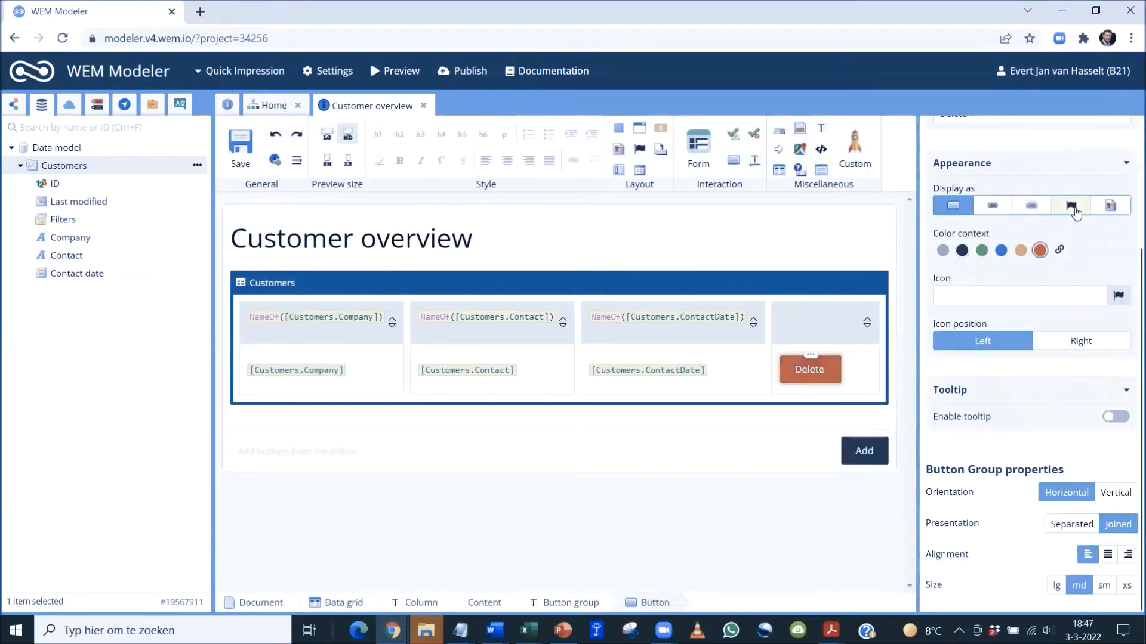
click(1072, 205)
text(tr)
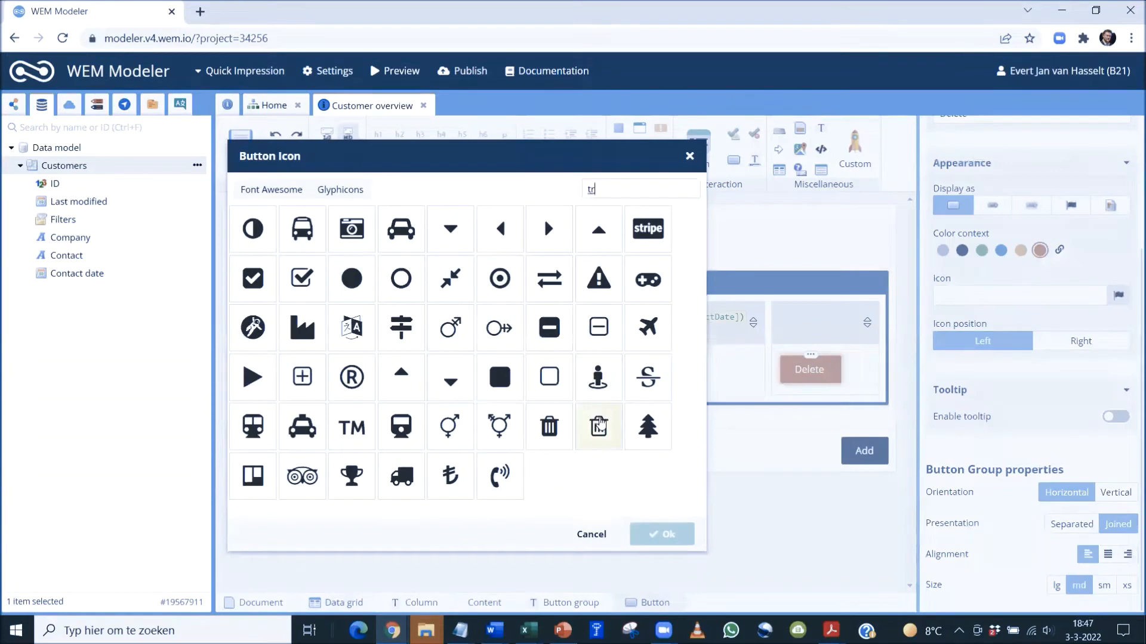
click(599, 426)
click(662, 533)
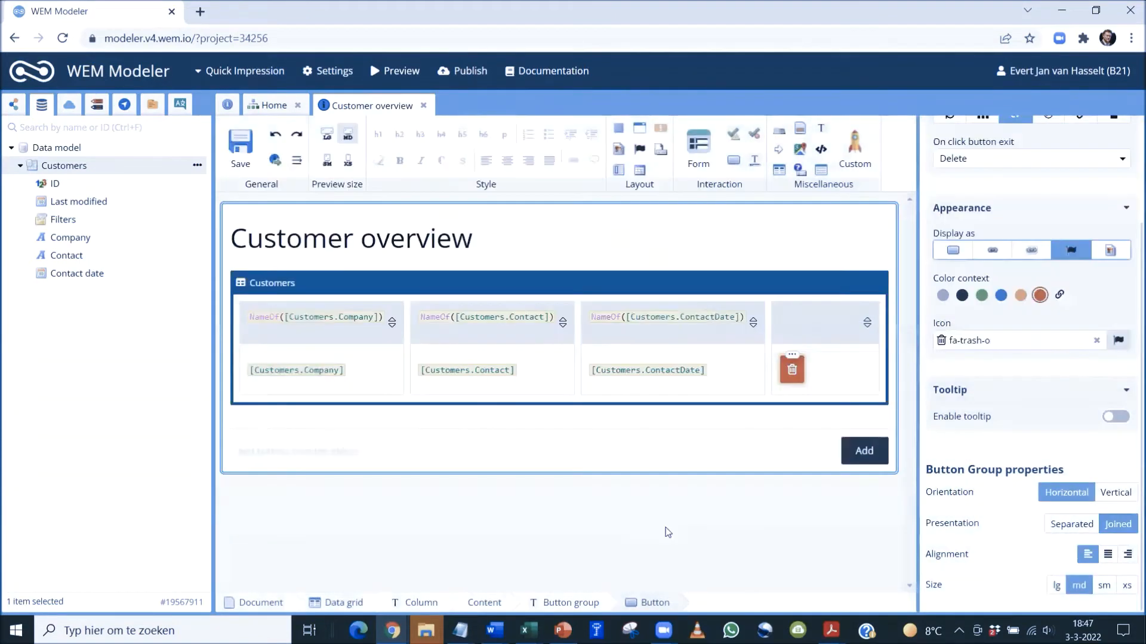
Step: Open the Customer details template from the Home flowchart and delete its heading text from the page body
click(272, 111)
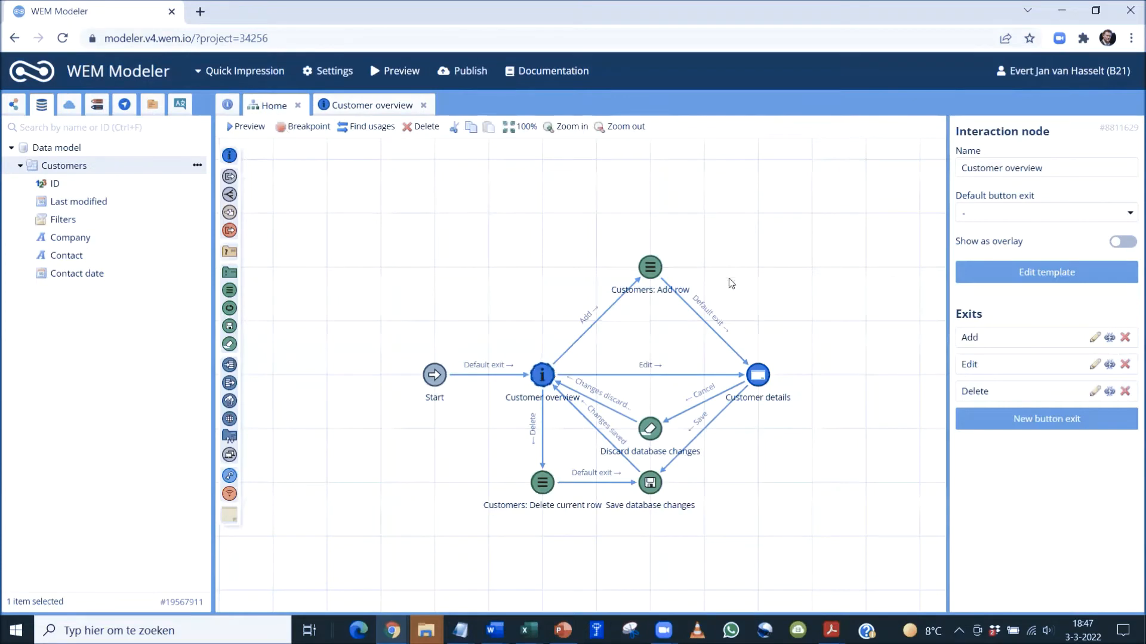
double_click(757, 375)
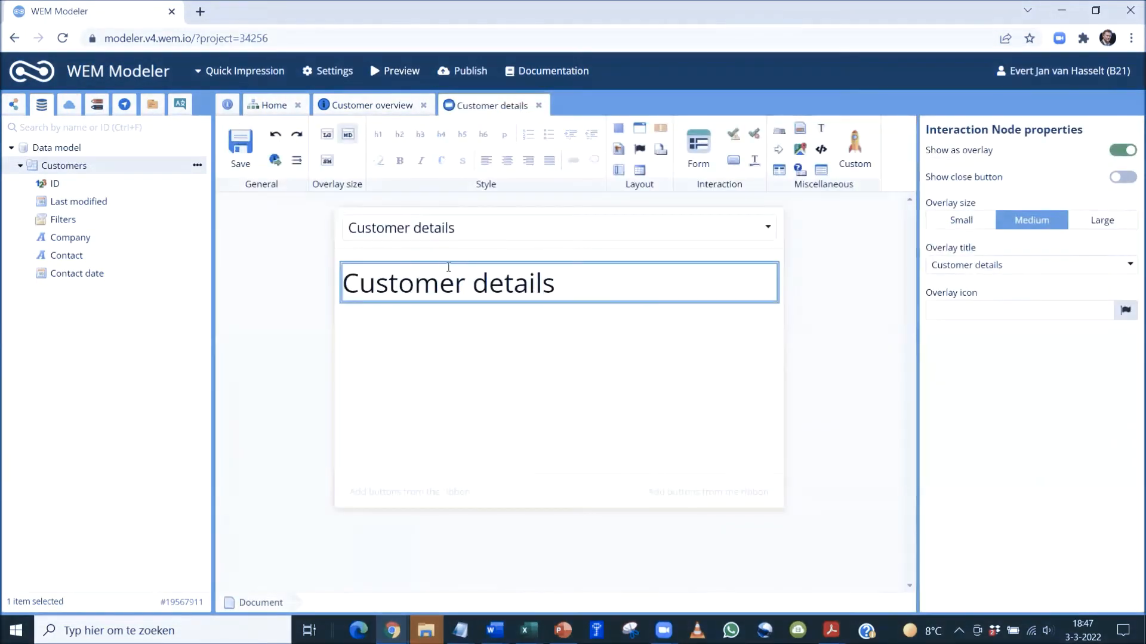
click(447, 278)
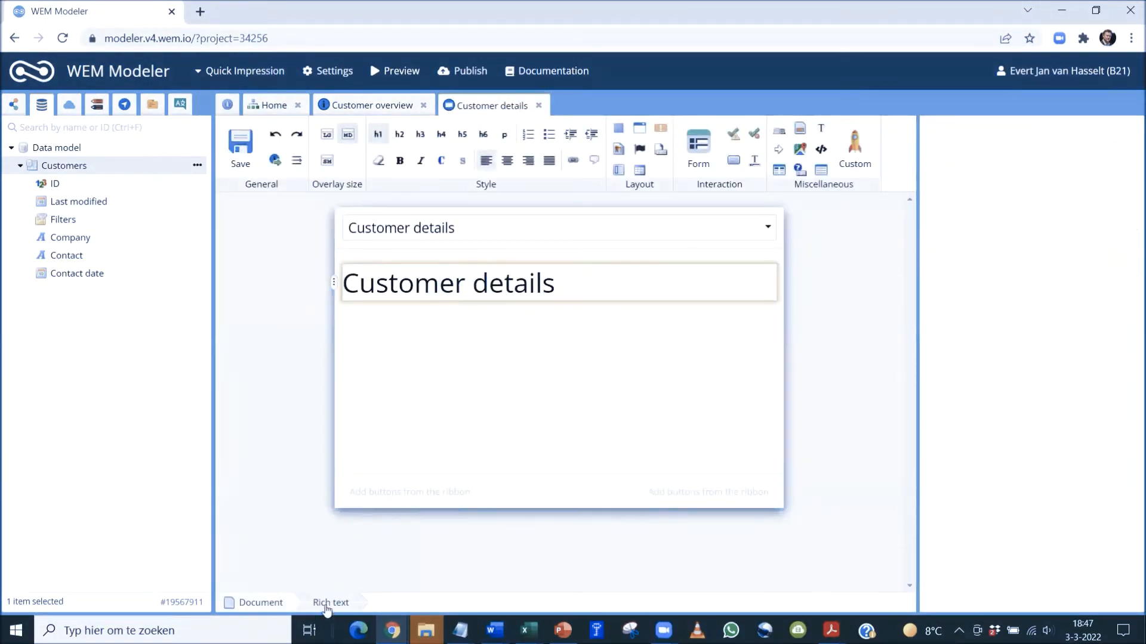
key(Delete)
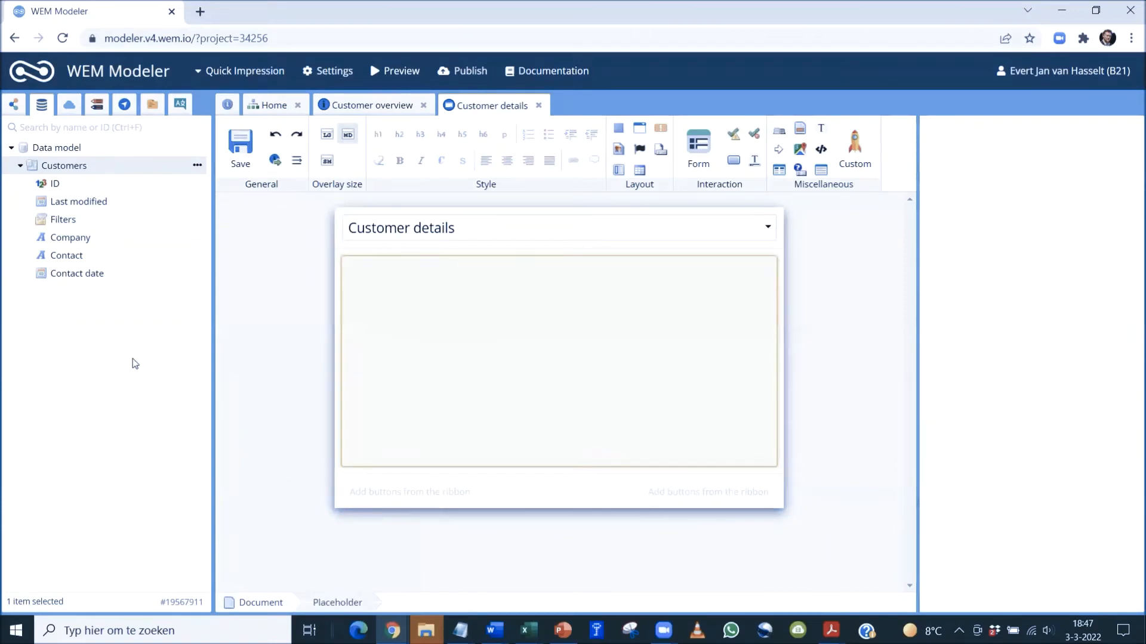
Step: Build a form in the Customer details template with the Company, Contact and Contact date fields
drag(77, 236, 402, 302)
click(427, 308)
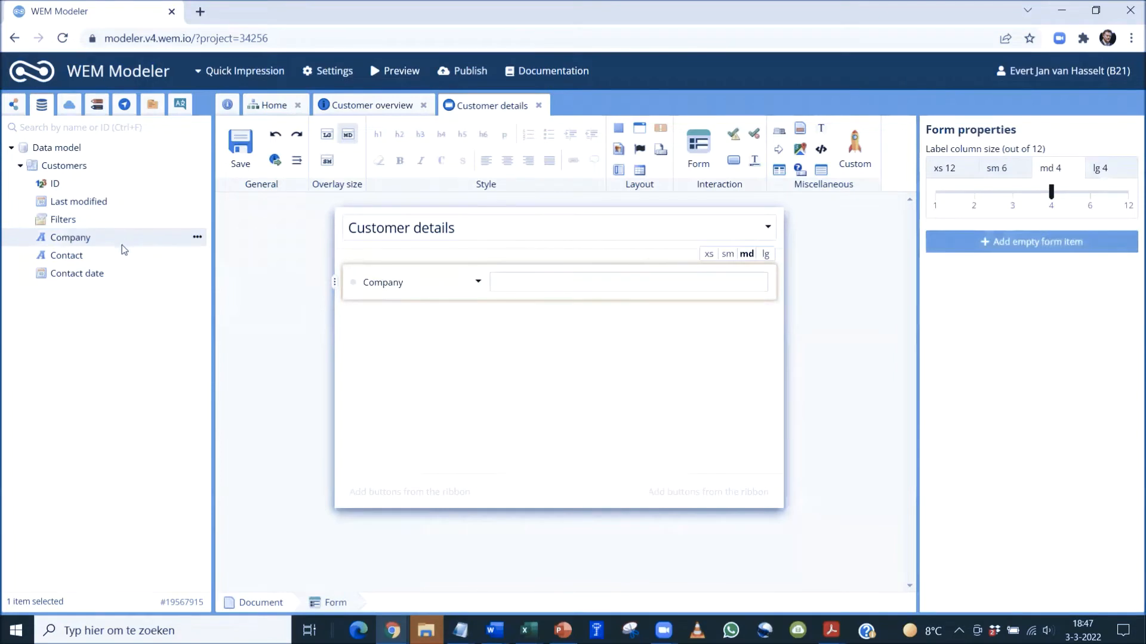
click(195, 260)
drag(352, 283, 385, 299)
drag(108, 274, 371, 324)
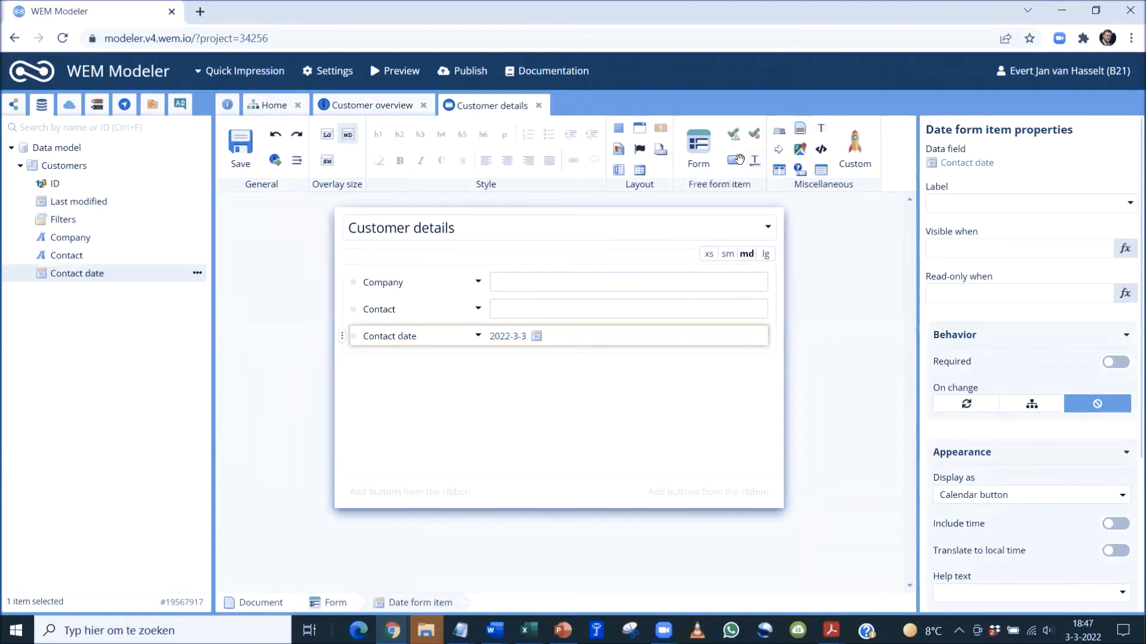
Step: Add buttons for the Save and Cancel exits to the right button bar of Customer details and save the template
drag(733, 163, 749, 492)
click(558, 347)
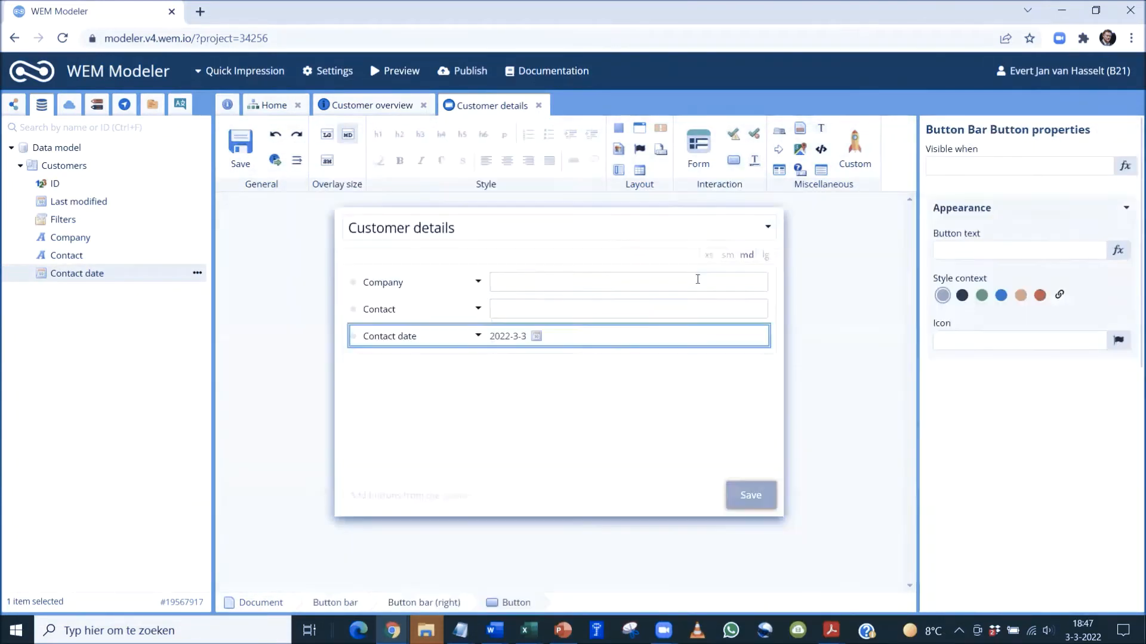
drag(732, 162, 721, 492)
click(563, 346)
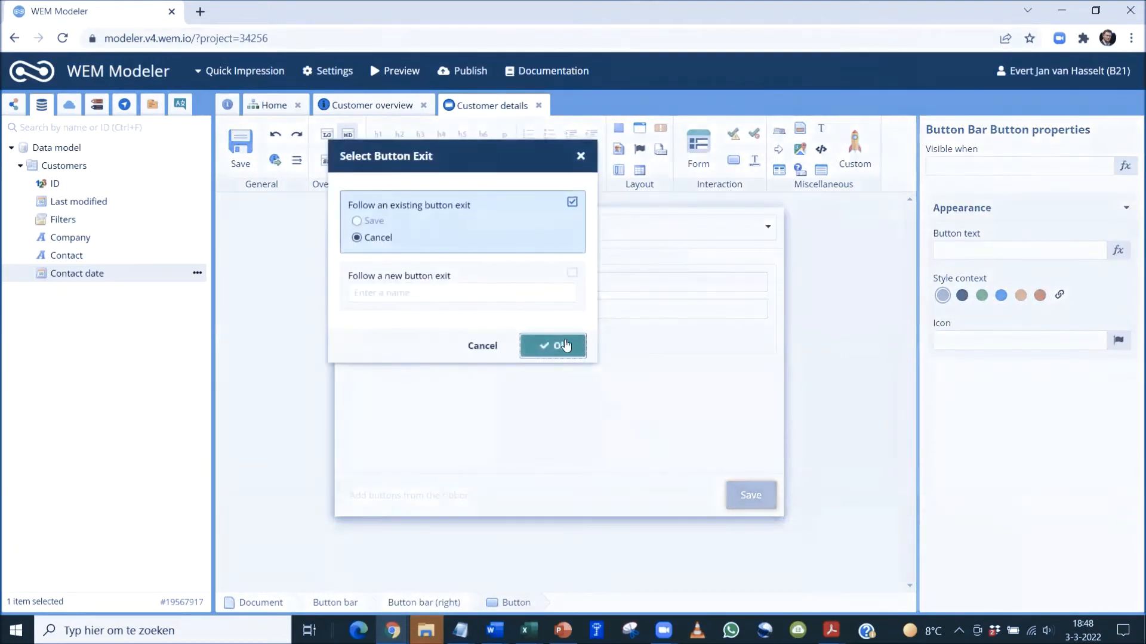
click(242, 149)
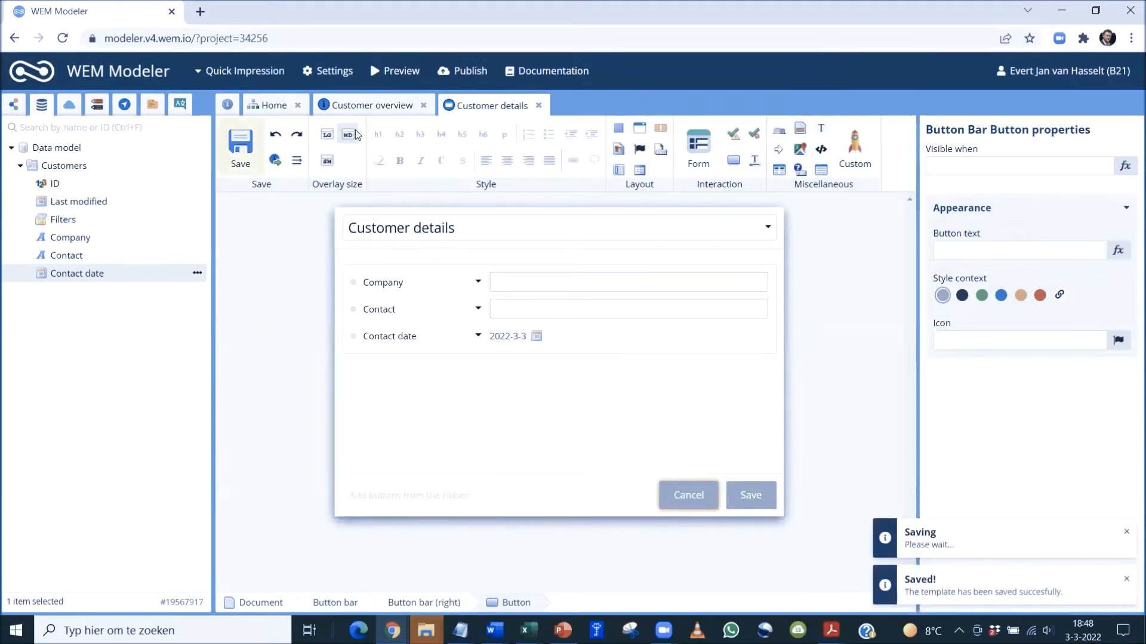
Step: Preview the app and add a customer with company Company Inc, a contact name and contact date 3-3-2022
click(271, 107)
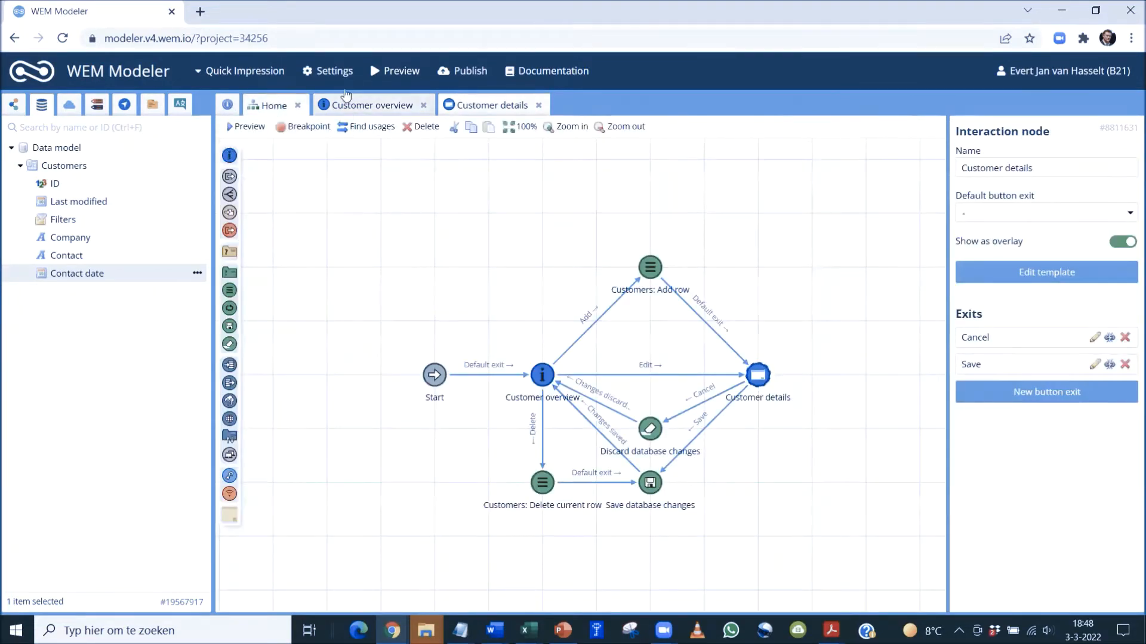
click(402, 72)
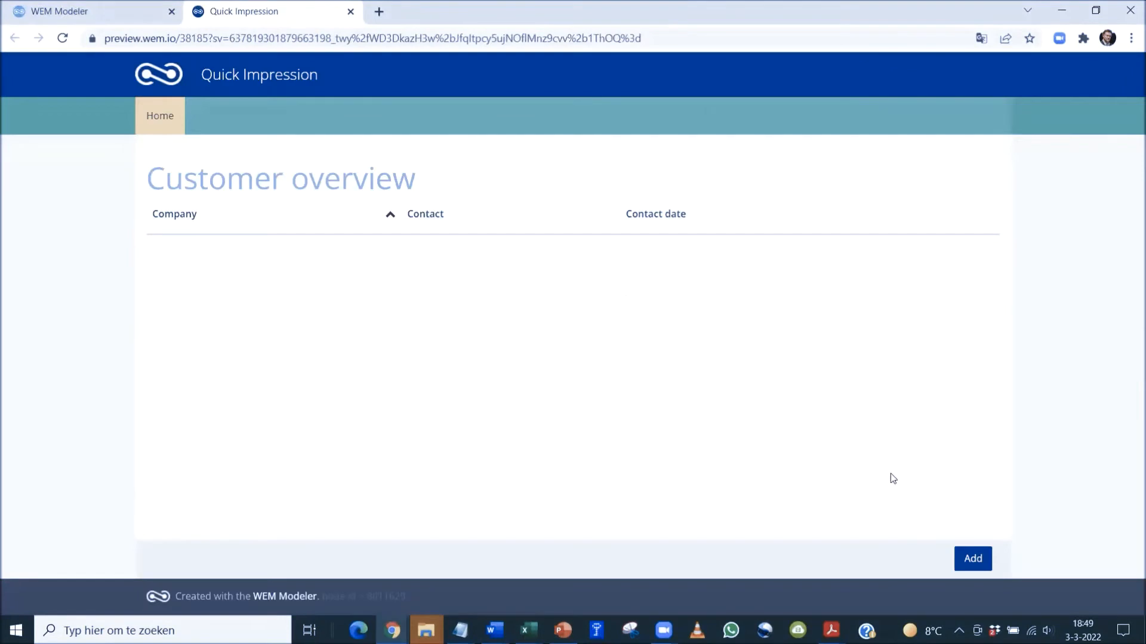
click(972, 558)
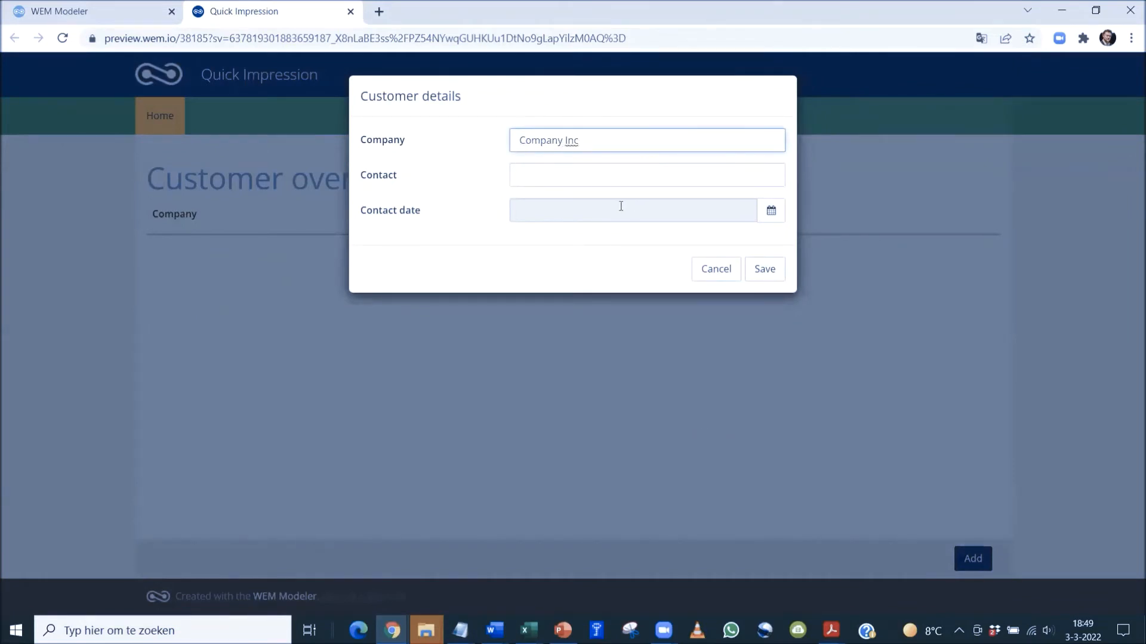
click(618, 172)
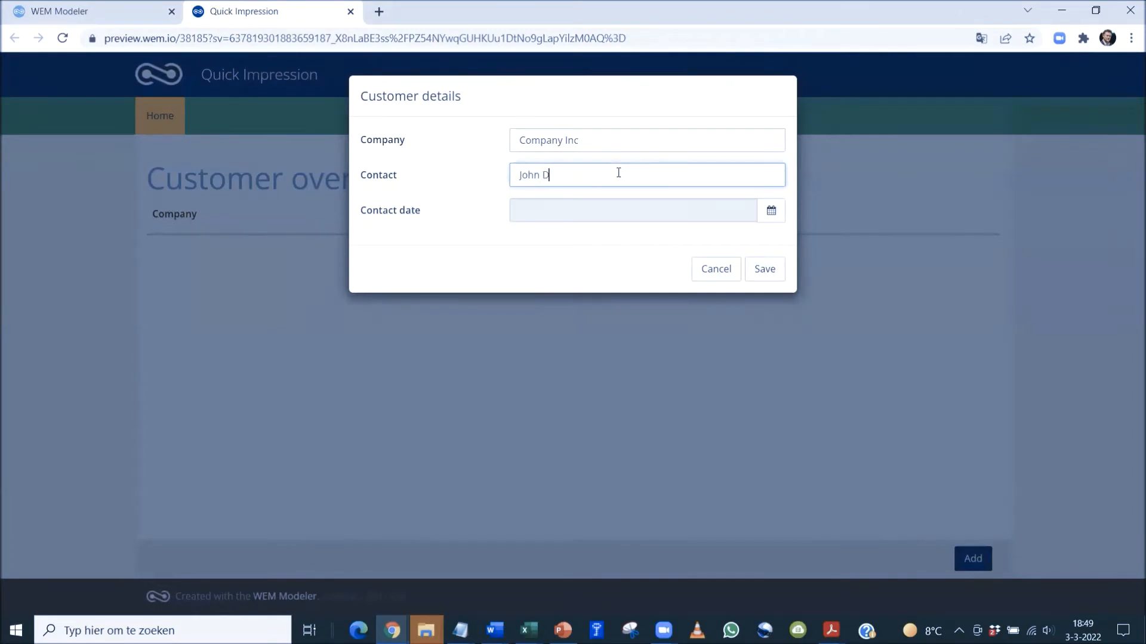
click(770, 211)
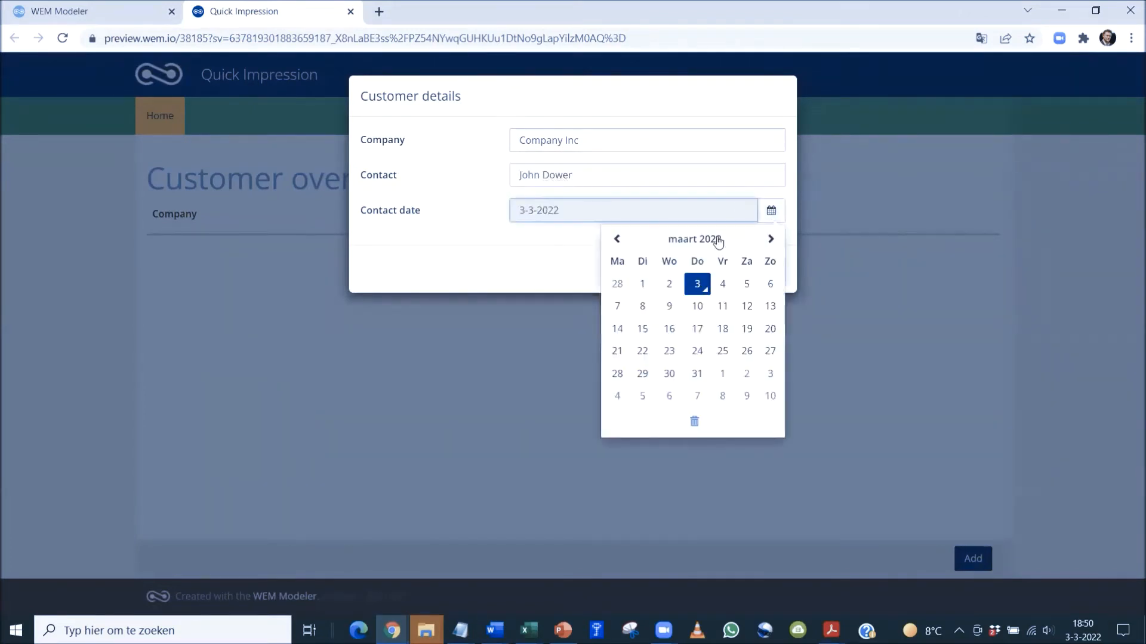
click(696, 289)
click(774, 270)
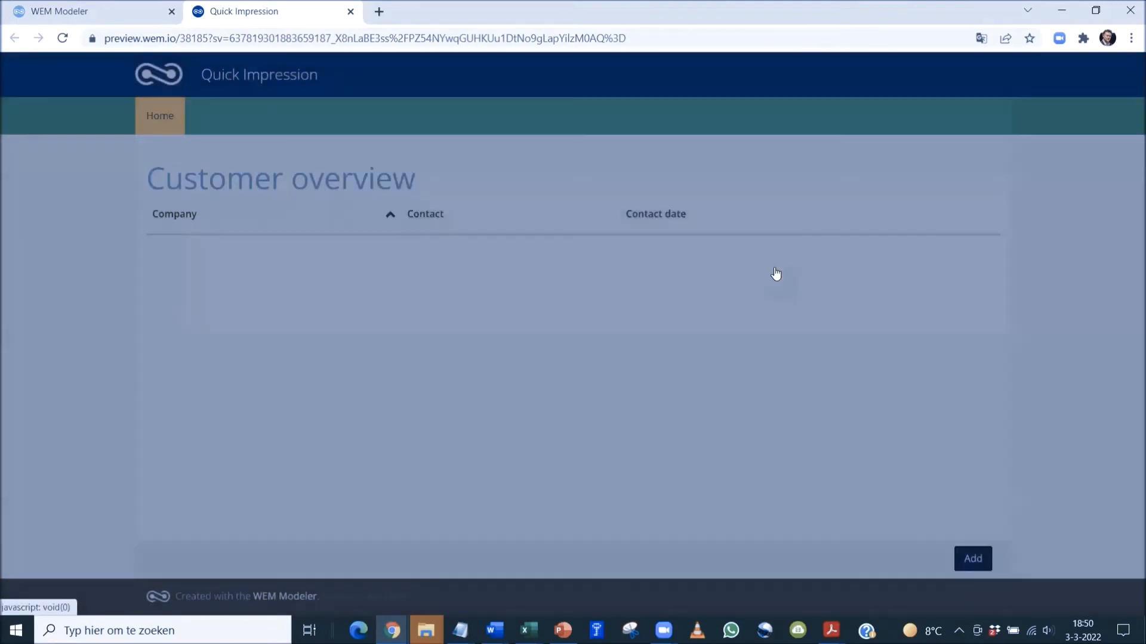
Step: Change the Company Inc customer's contact date to 2-3-2022, save it, and delete the customer from the overview
click(639, 256)
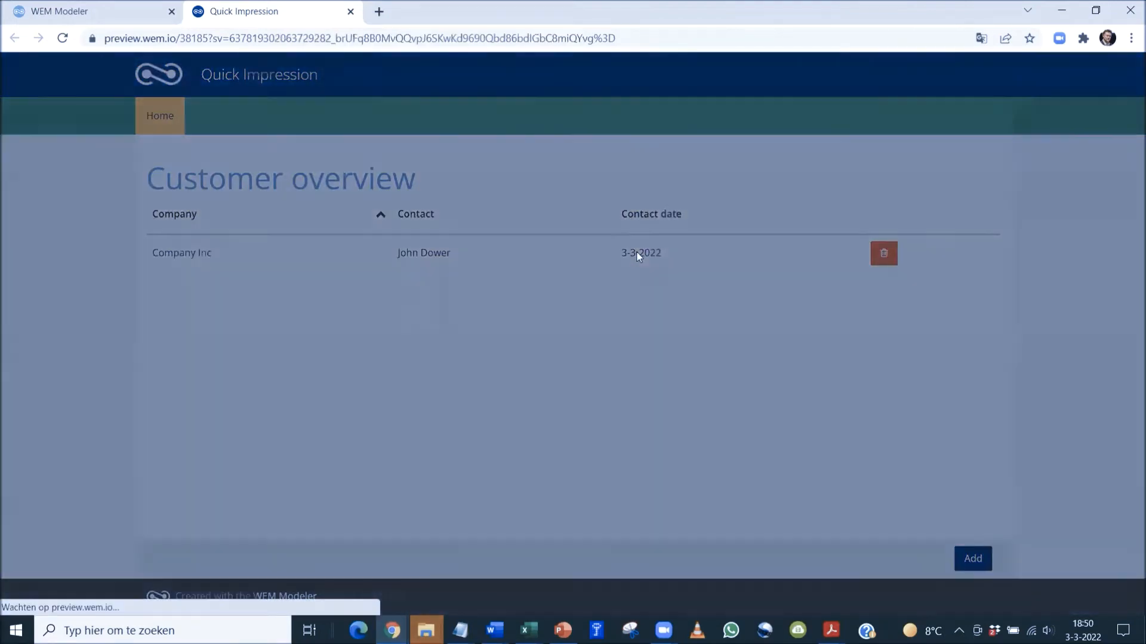
click(771, 215)
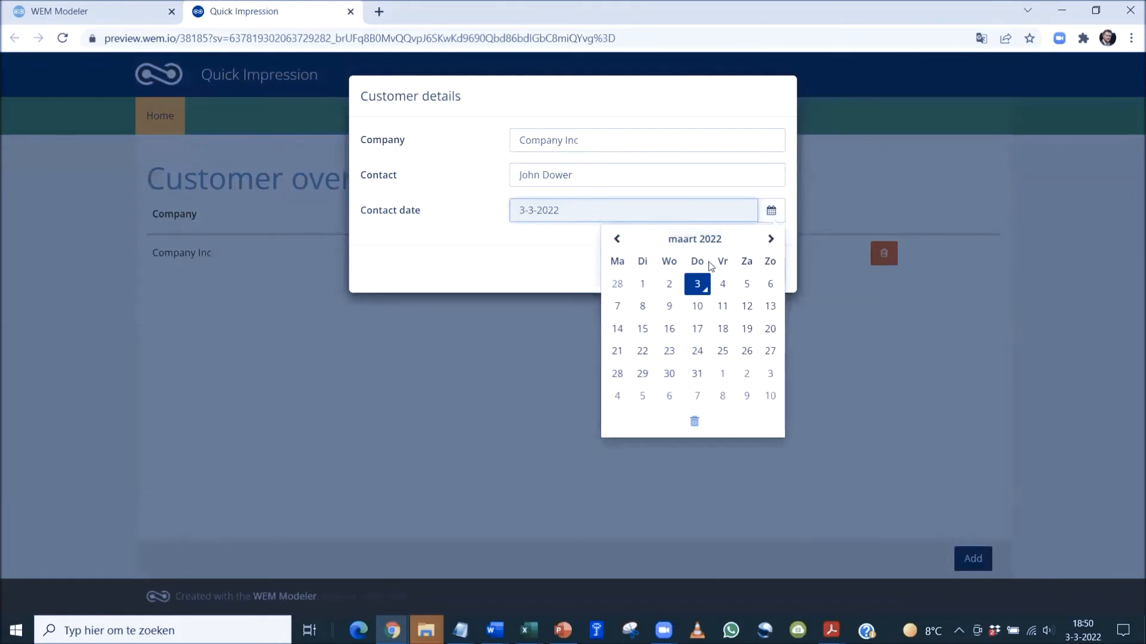
click(671, 282)
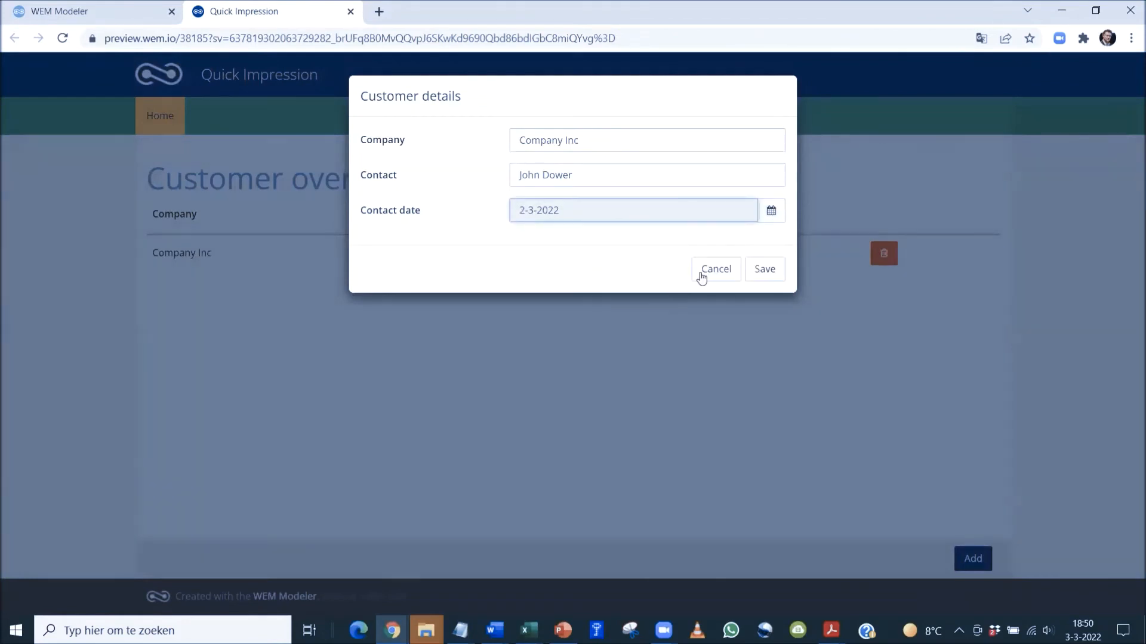
click(763, 269)
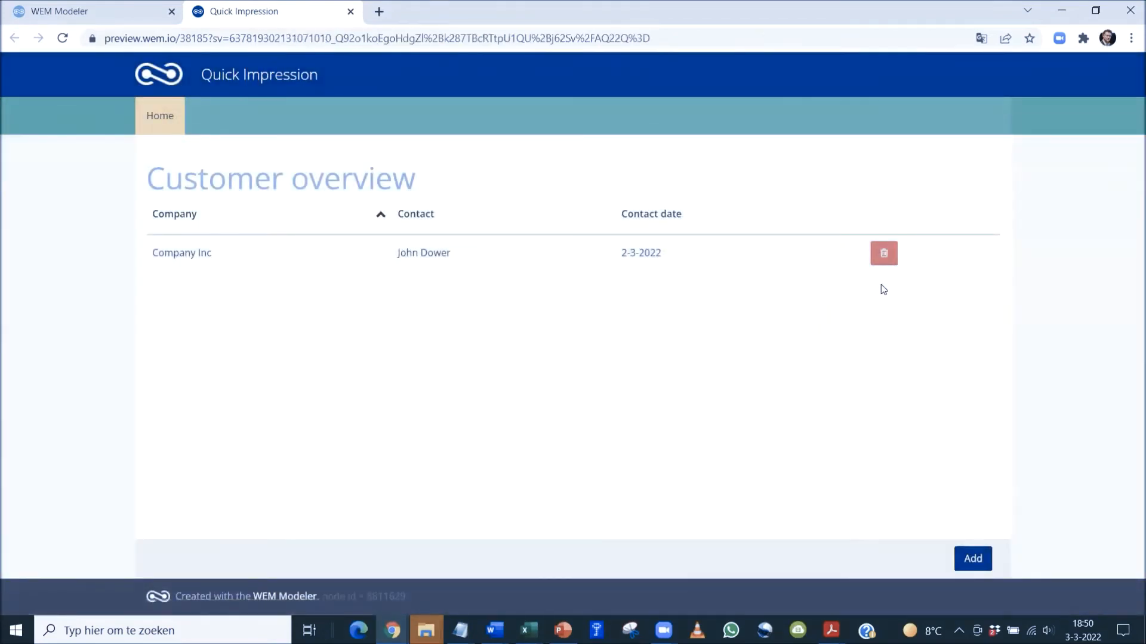
click(885, 254)
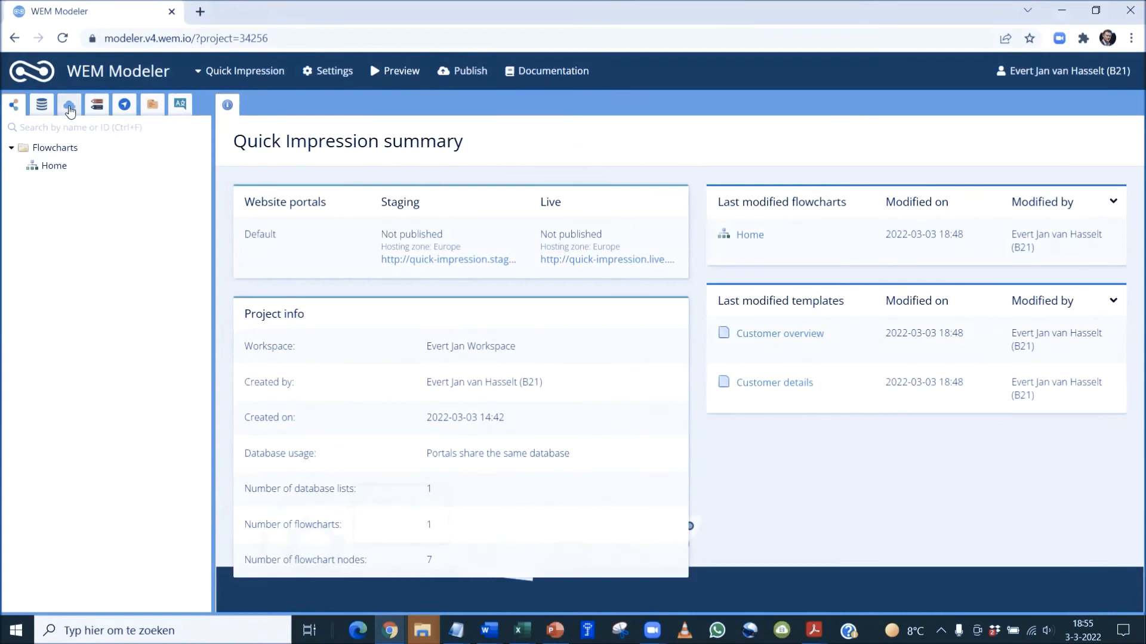
click(69, 104)
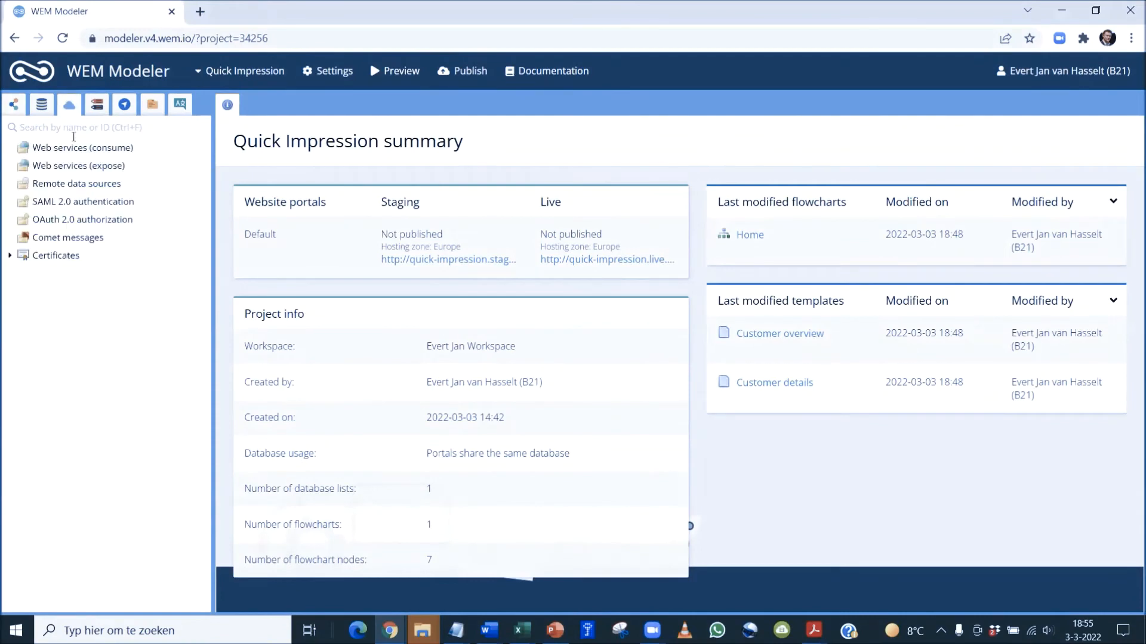
right_click(81, 154)
click(133, 159)
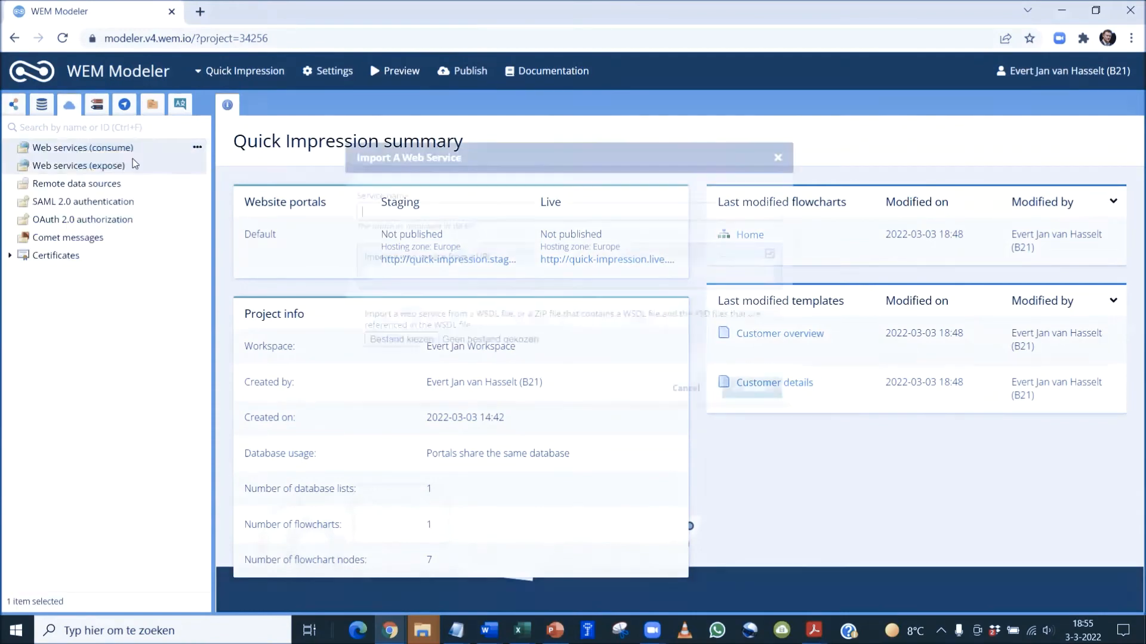
text(ERP system)
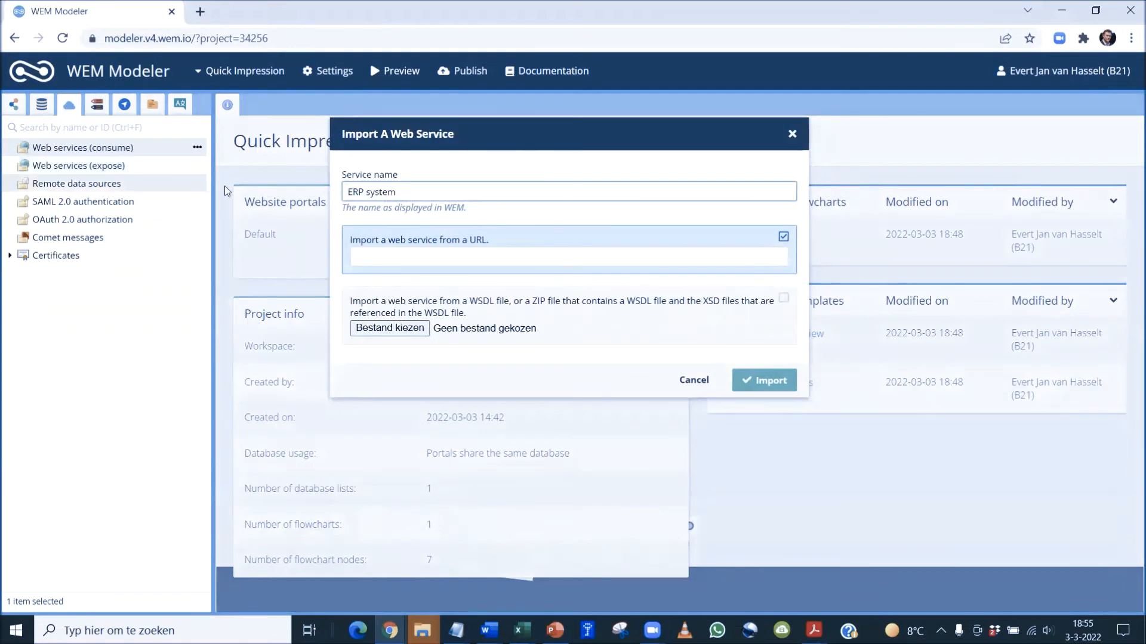
click(397, 257)
click(397, 286)
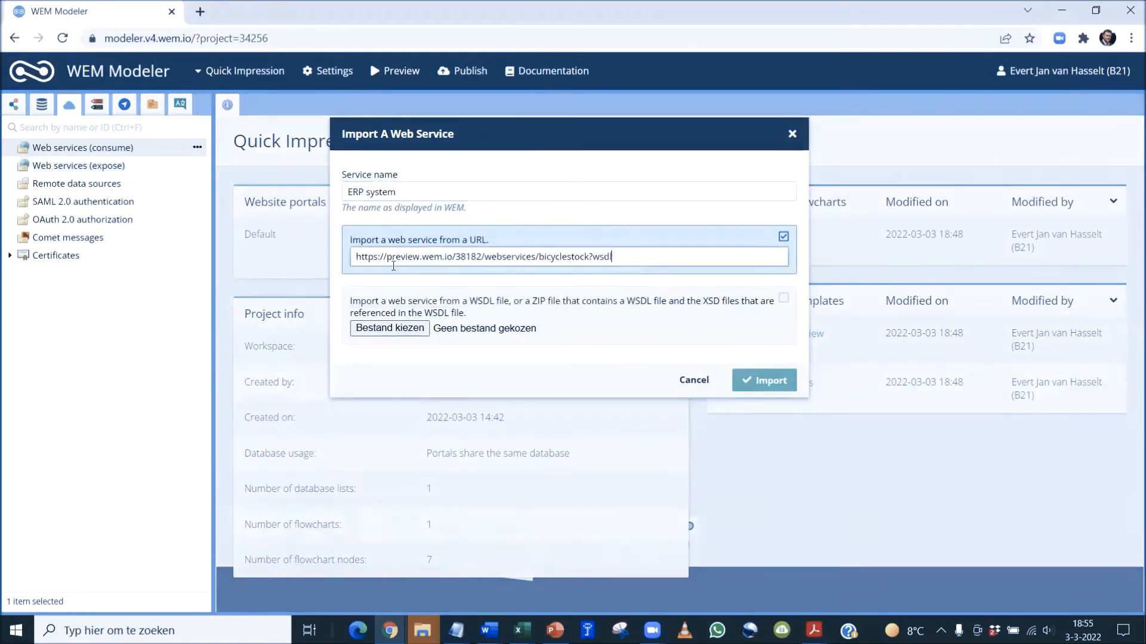
click(763, 381)
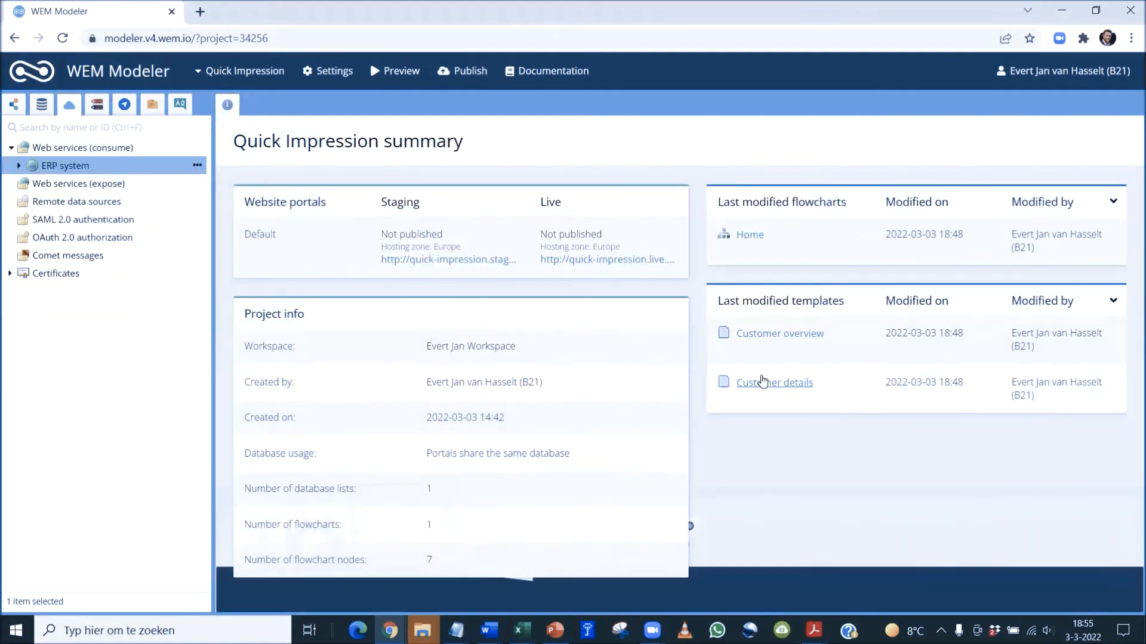
Step: Expand the ERP system web service to show the fields of the Stock list in GetStock's output
click(18, 166)
click(30, 184)
click(30, 184)
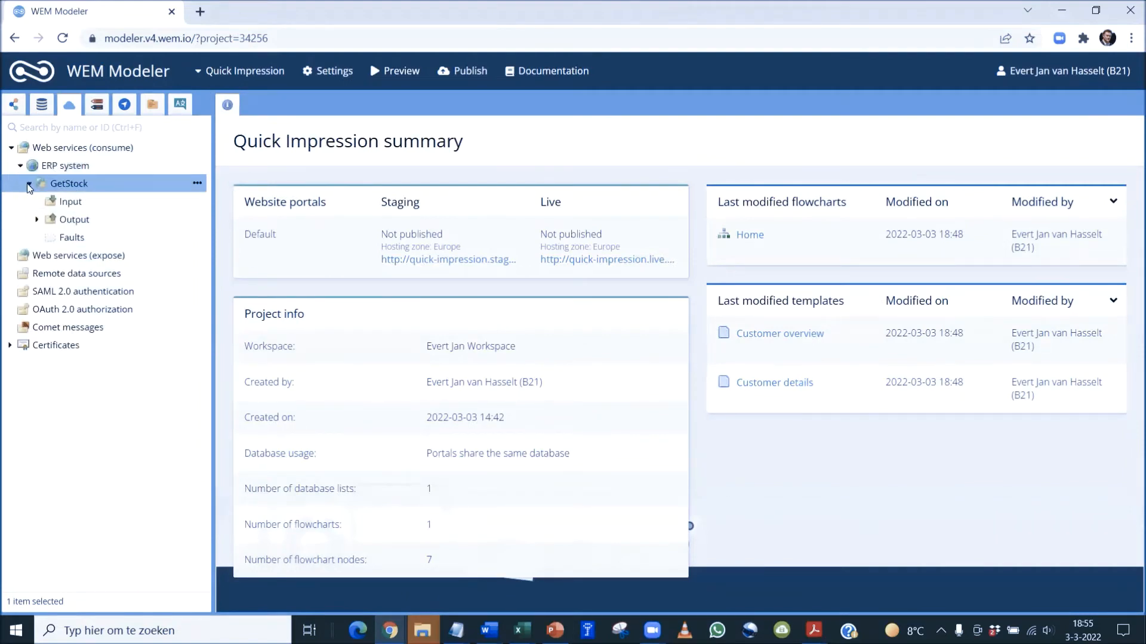
click(38, 219)
click(38, 219)
click(47, 239)
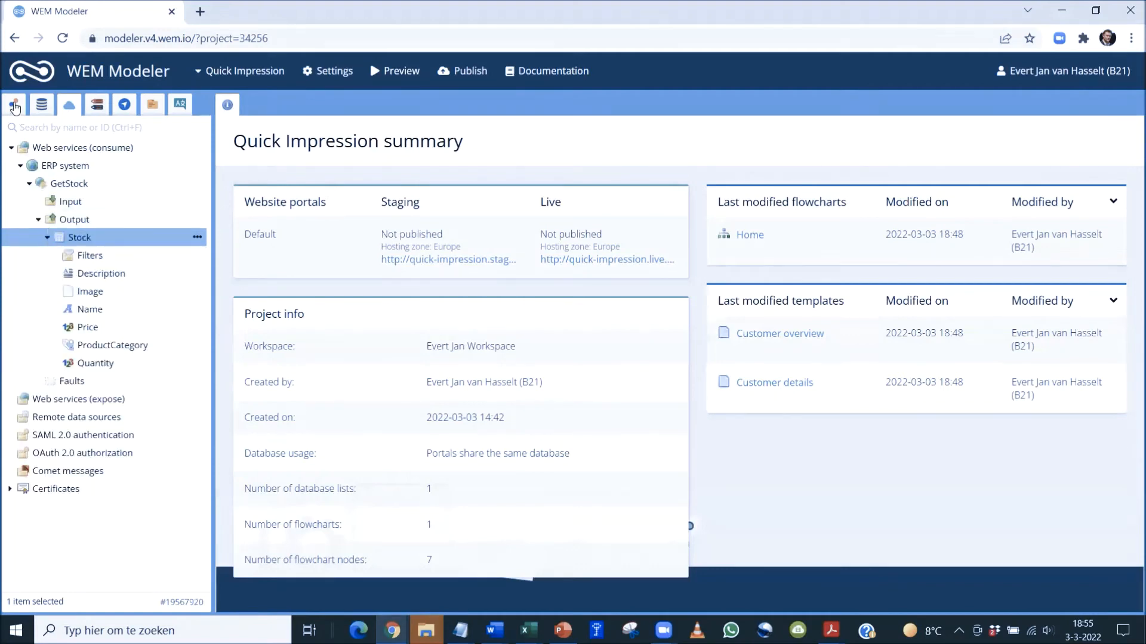
Step: Create a regular flowchart named Show stock in the Flowcharts folder and open it
click(14, 105)
right_click(60, 151)
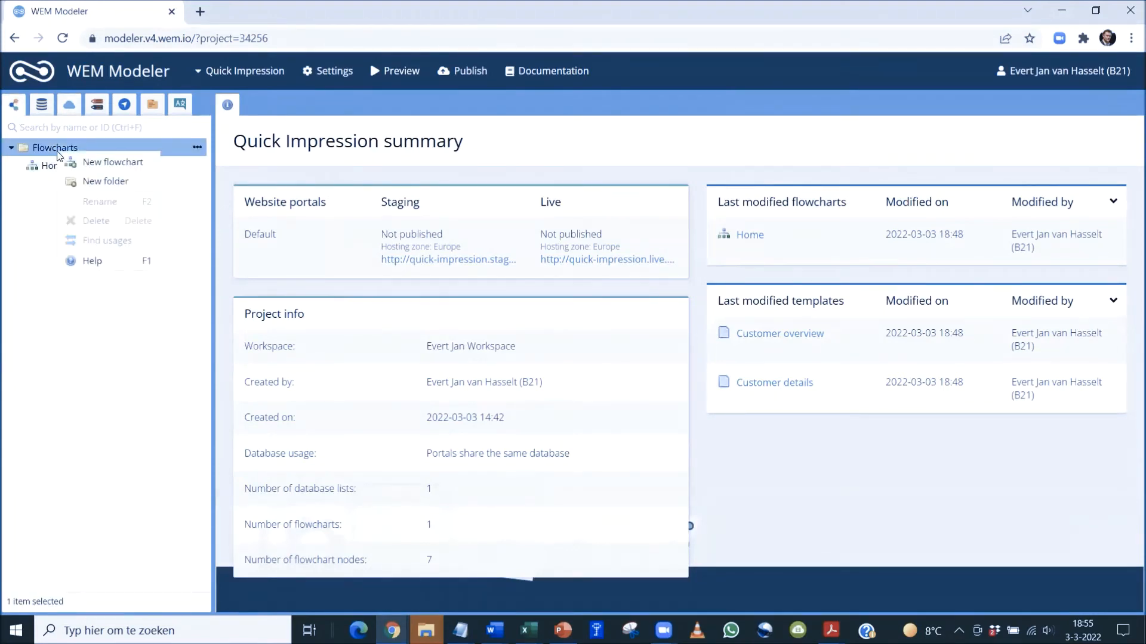
click(85, 162)
text(S)
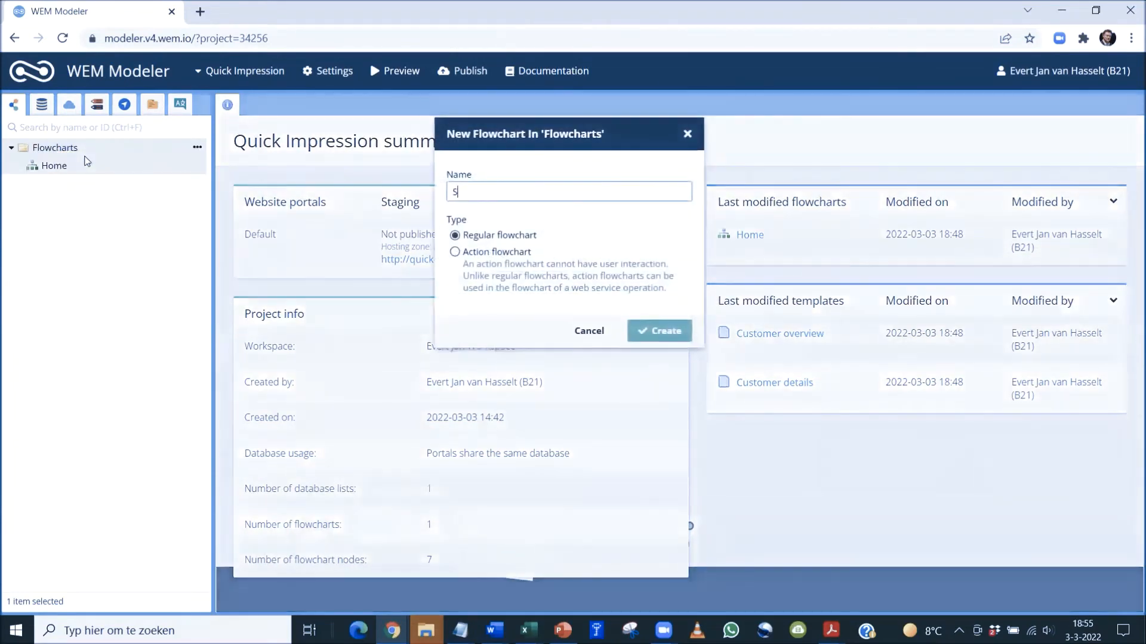
text(how stock)
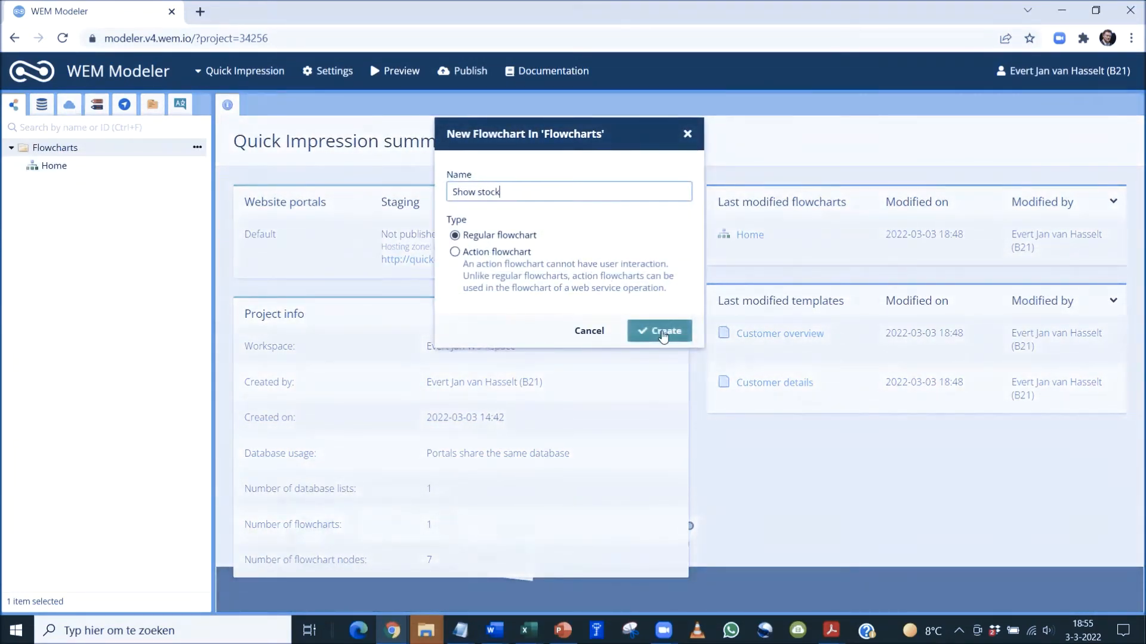
click(663, 331)
double_click(95, 184)
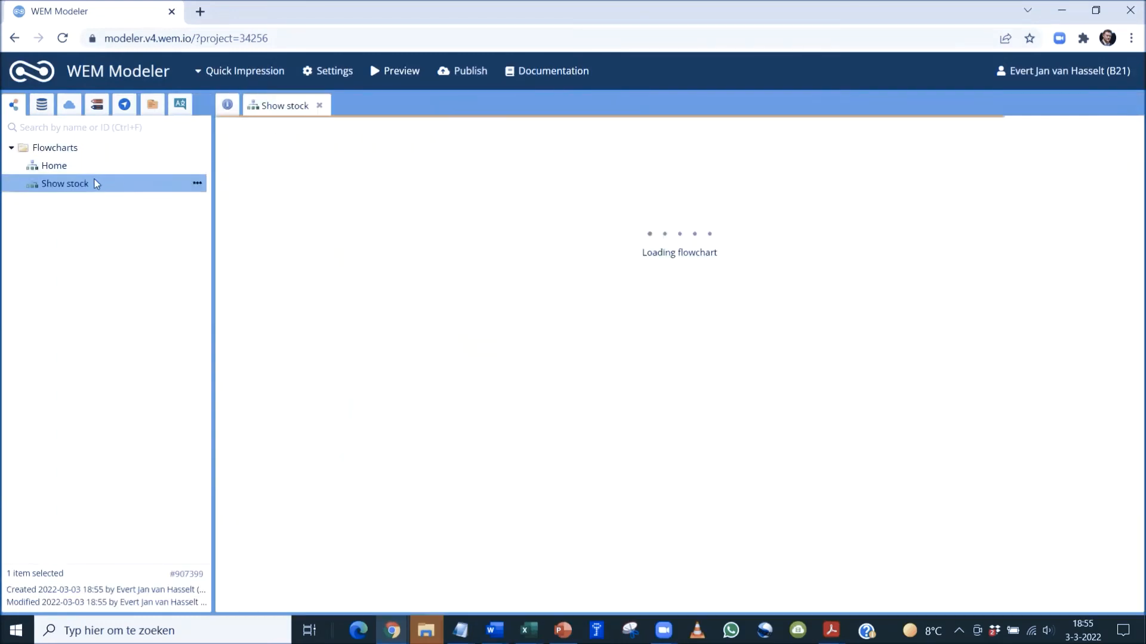
Step: Add the ERP system's GetStock operation to the Show stock flowchart and connect the Start node to it
click(69, 105)
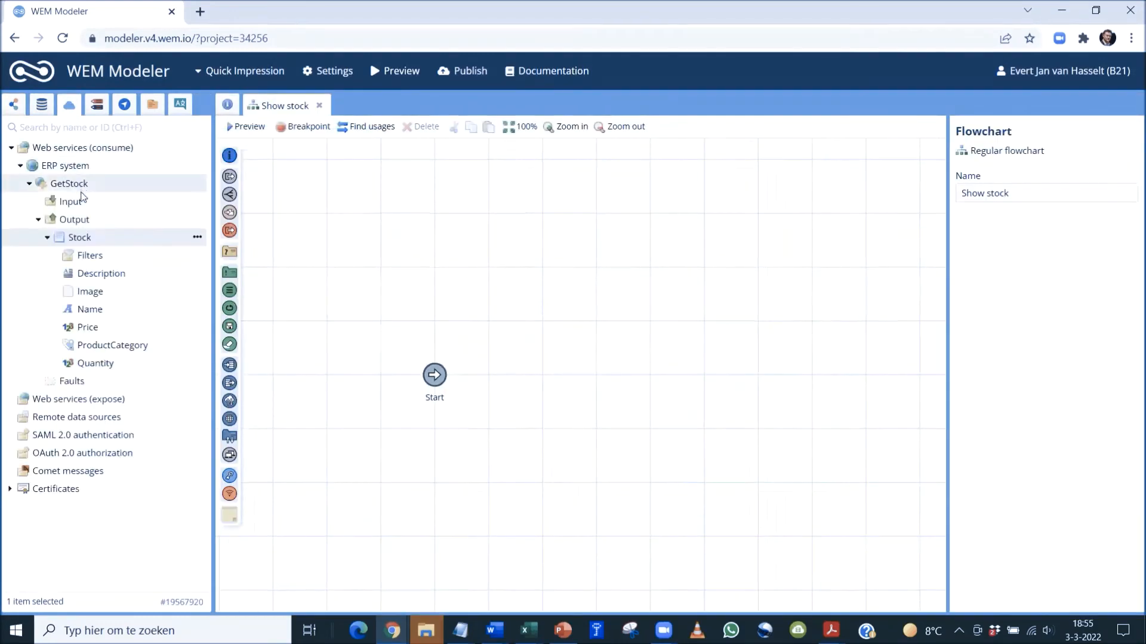
drag(83, 185, 542, 375)
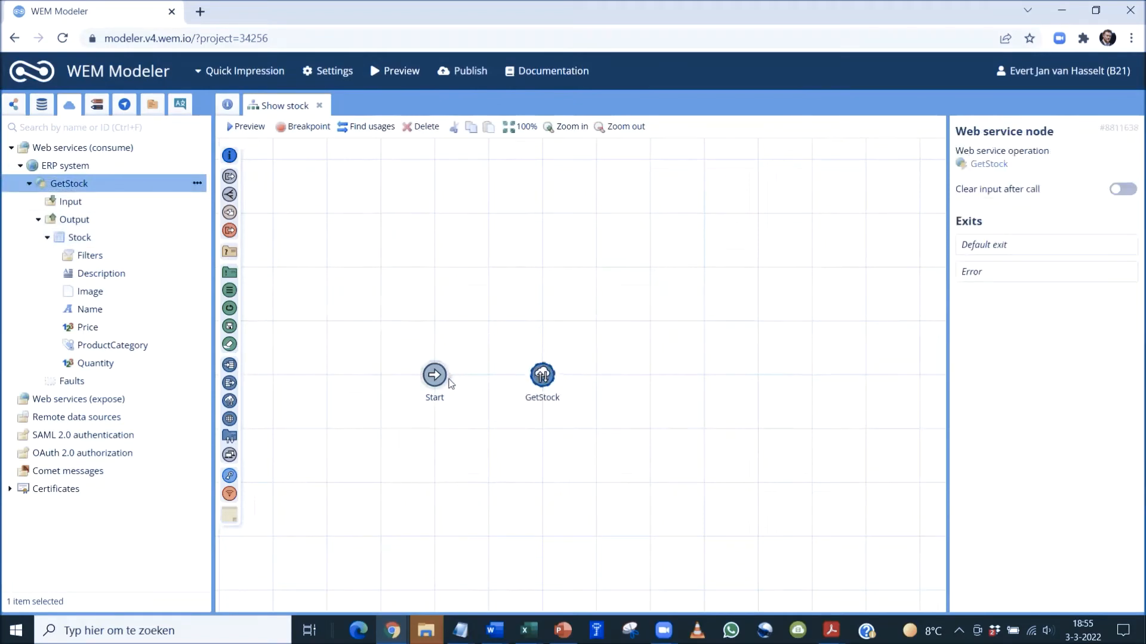
drag(457, 380, 542, 375)
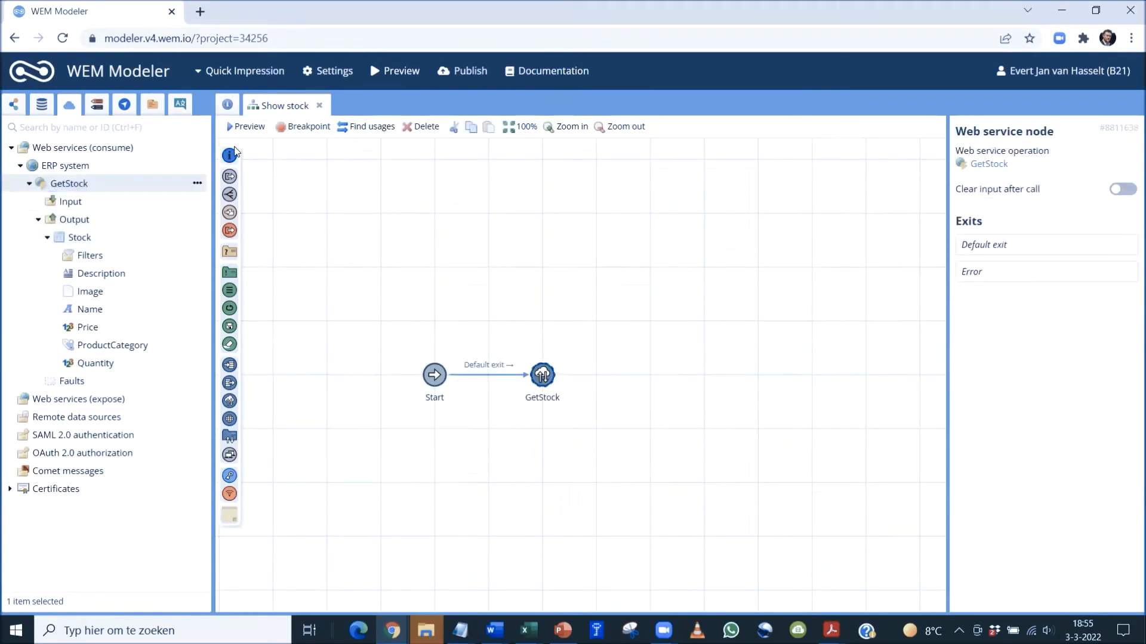
Step: Add an interaction node named Stock after GetStock and connect GetStock to it through the Default exit
drag(229, 155, 704, 375)
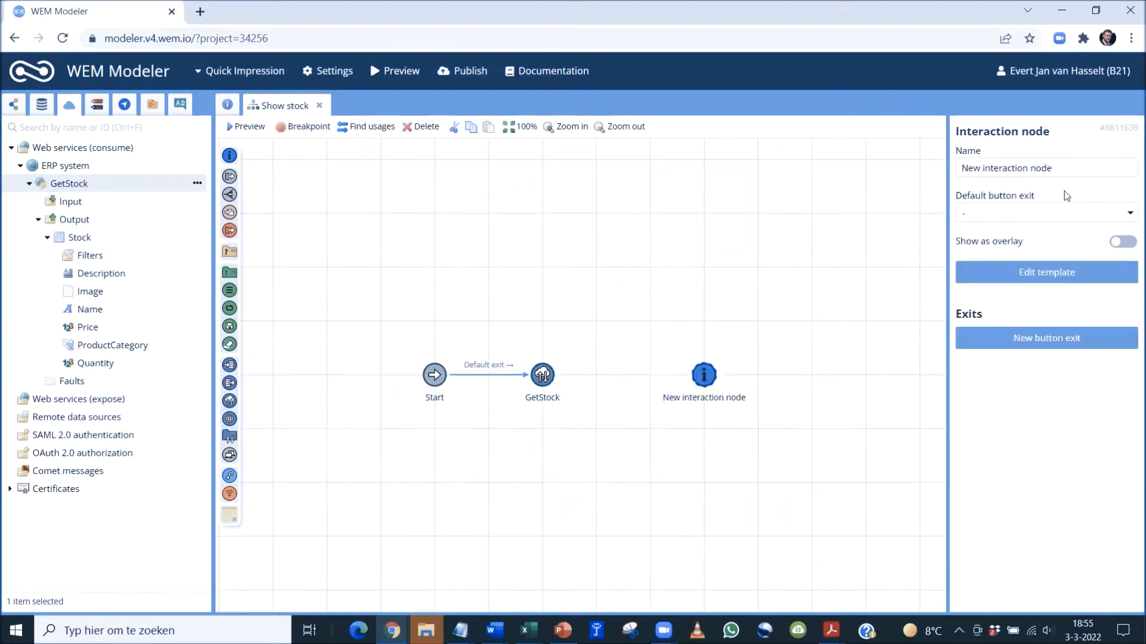
triple_click(990, 169)
text(Stock)
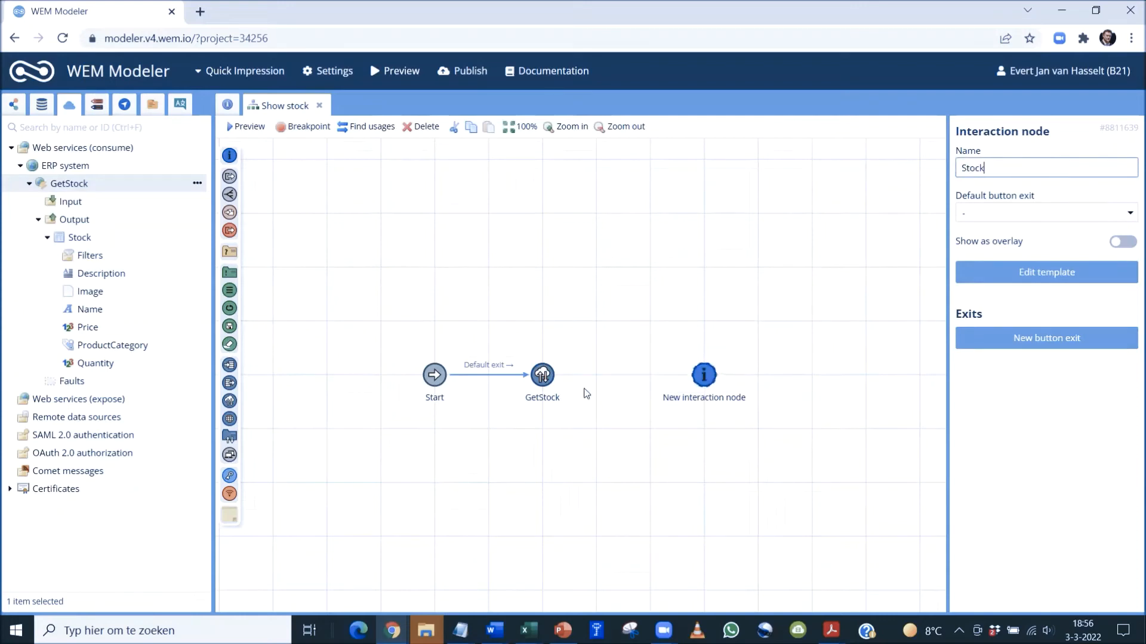
drag(560, 387, 712, 382)
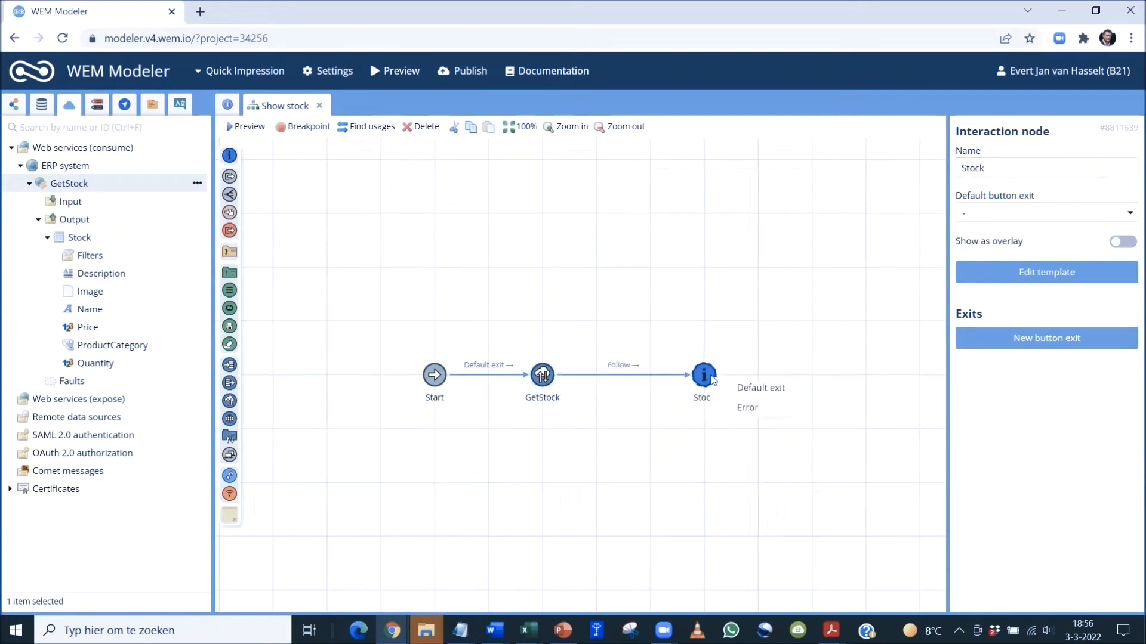
click(750, 386)
Step: Create a data grid from the Stock list in the Stock template with the Name, ProductCategory, Price and Quantity columns
double_click(705, 376)
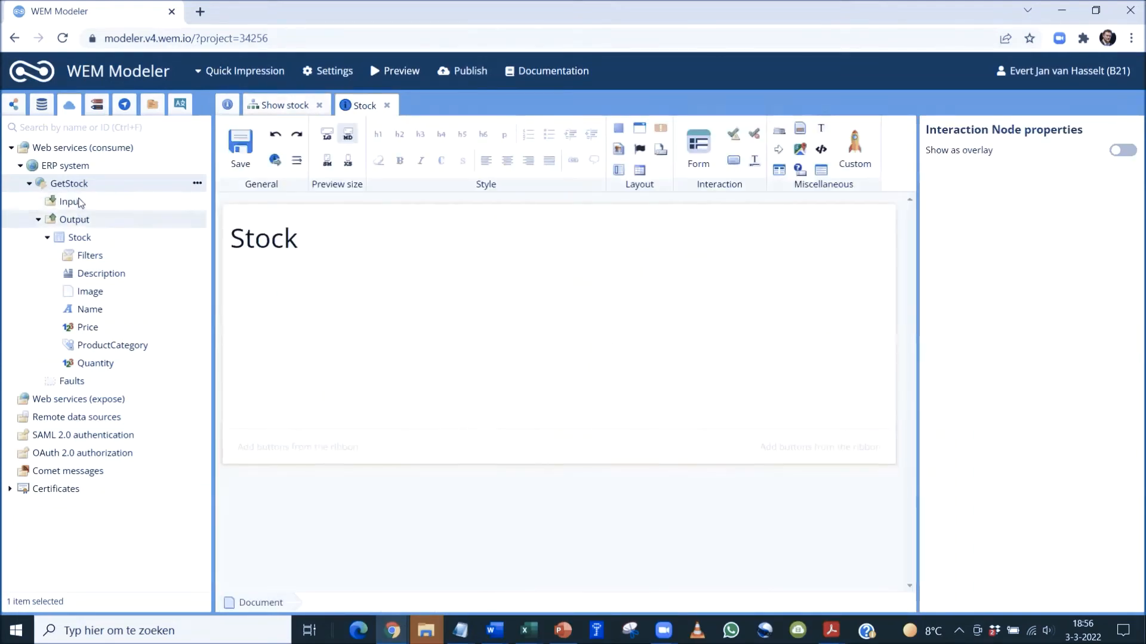
drag(115, 247, 279, 276)
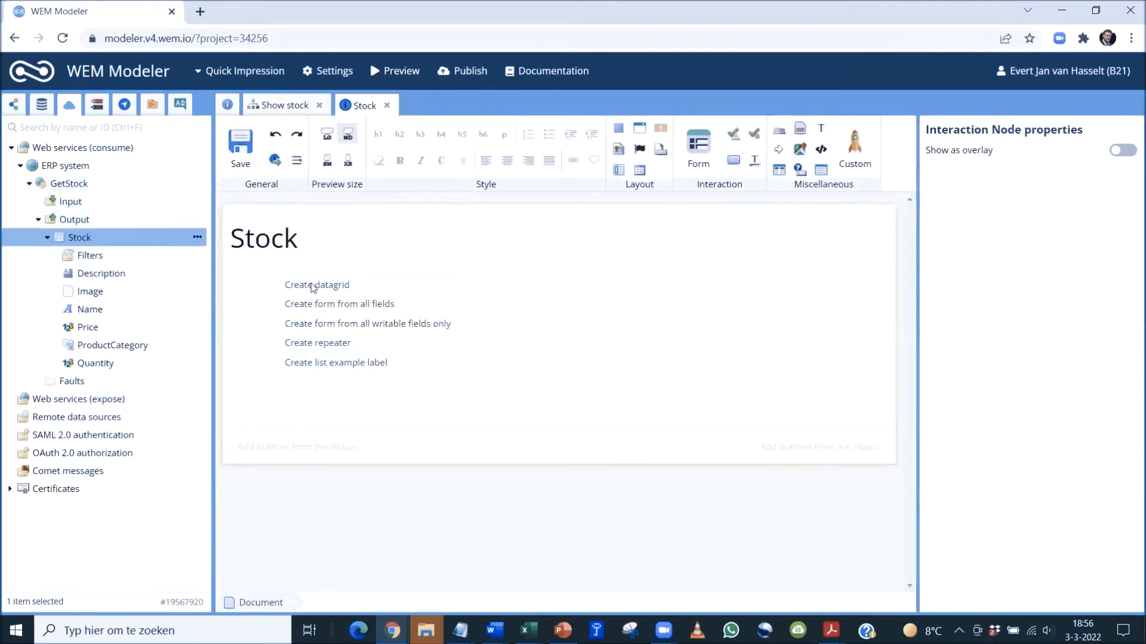
click(322, 287)
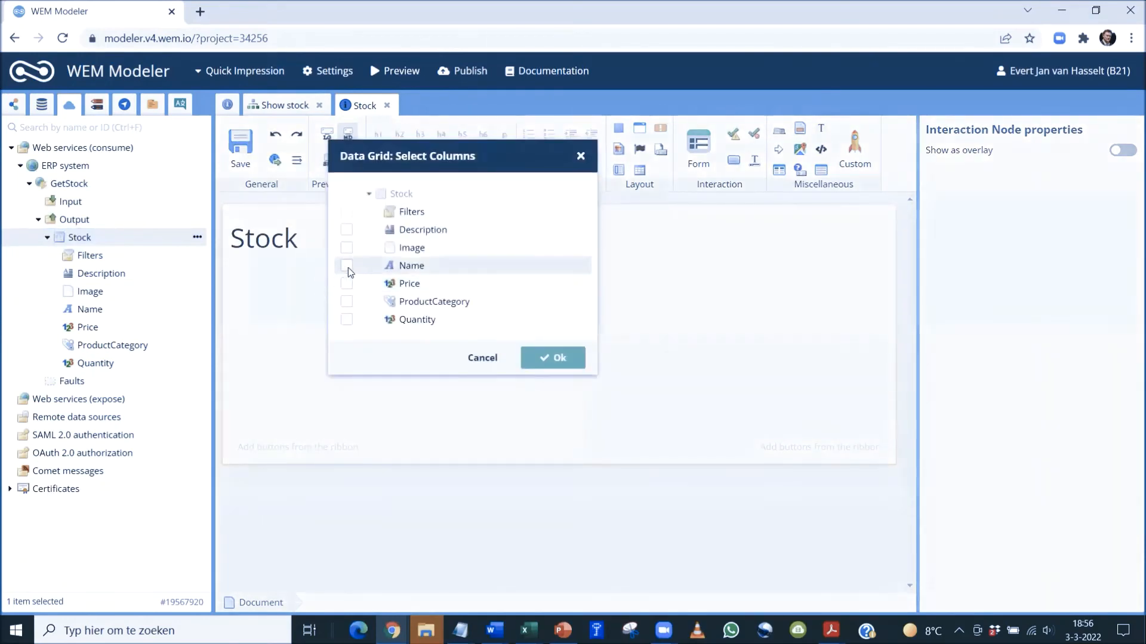
click(346, 267)
click(347, 303)
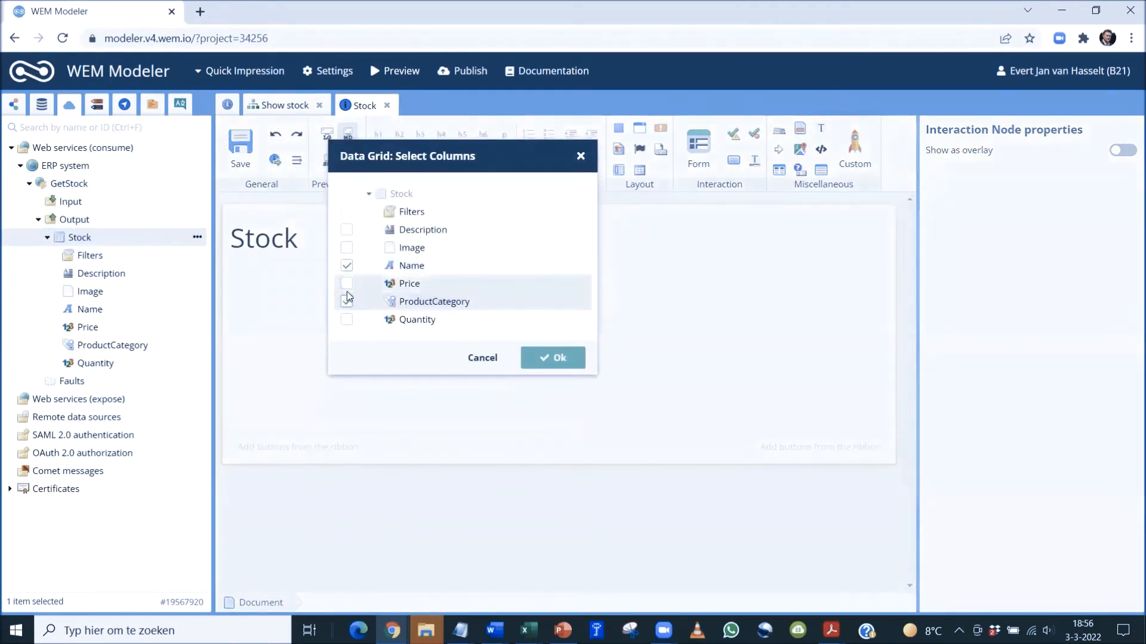
click(347, 284)
click(347, 320)
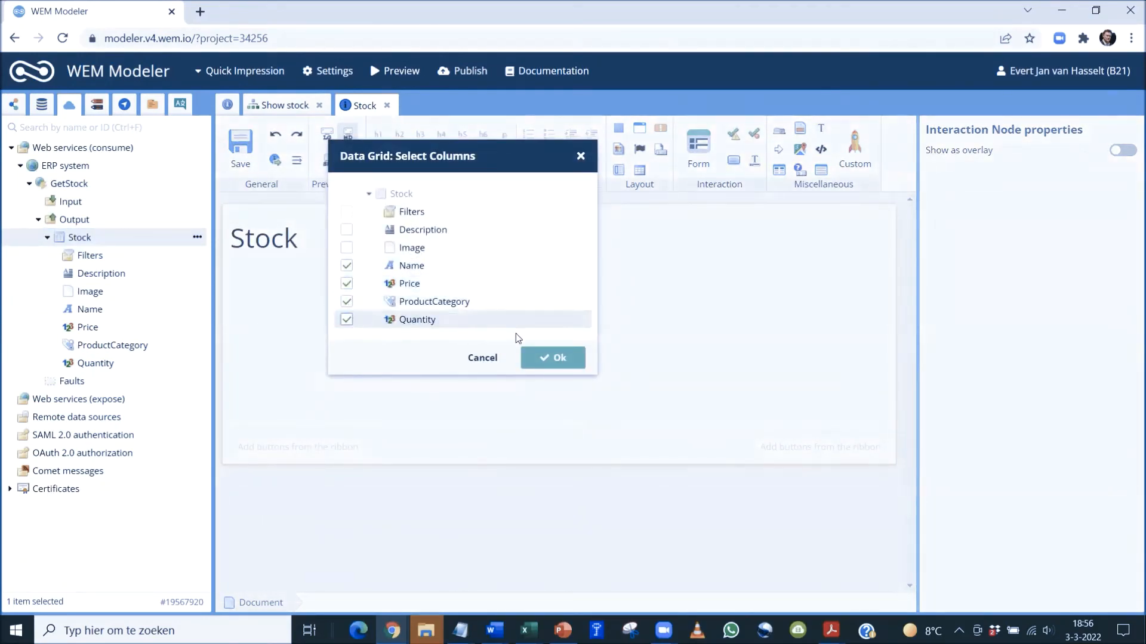
click(558, 358)
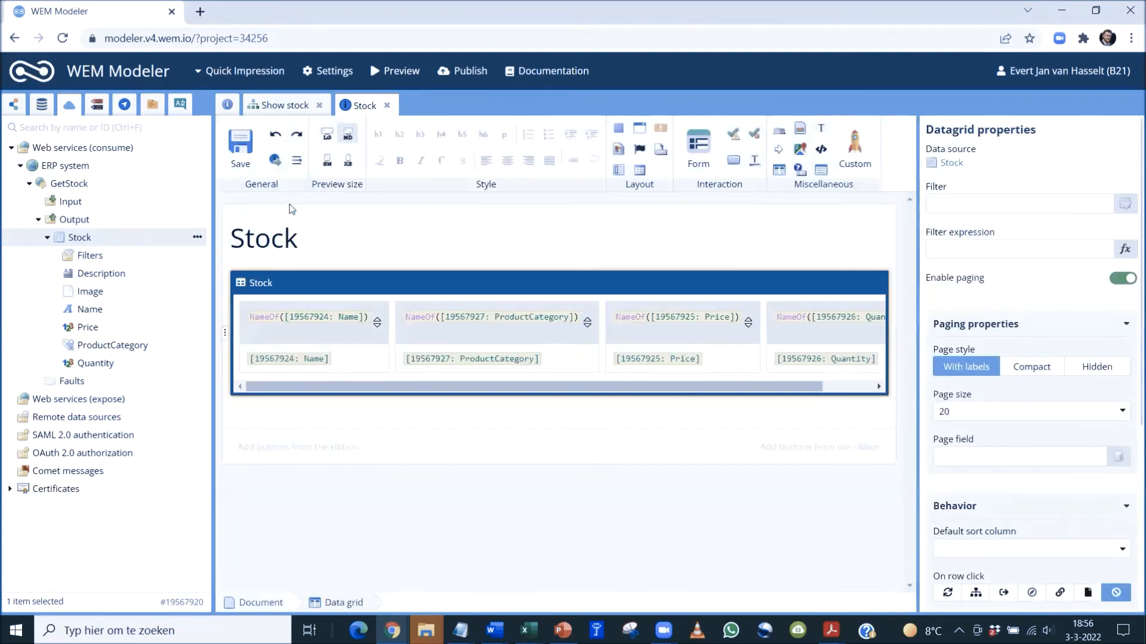
Step: Save the Stock template and preview the Show stock flowchart
click(251, 158)
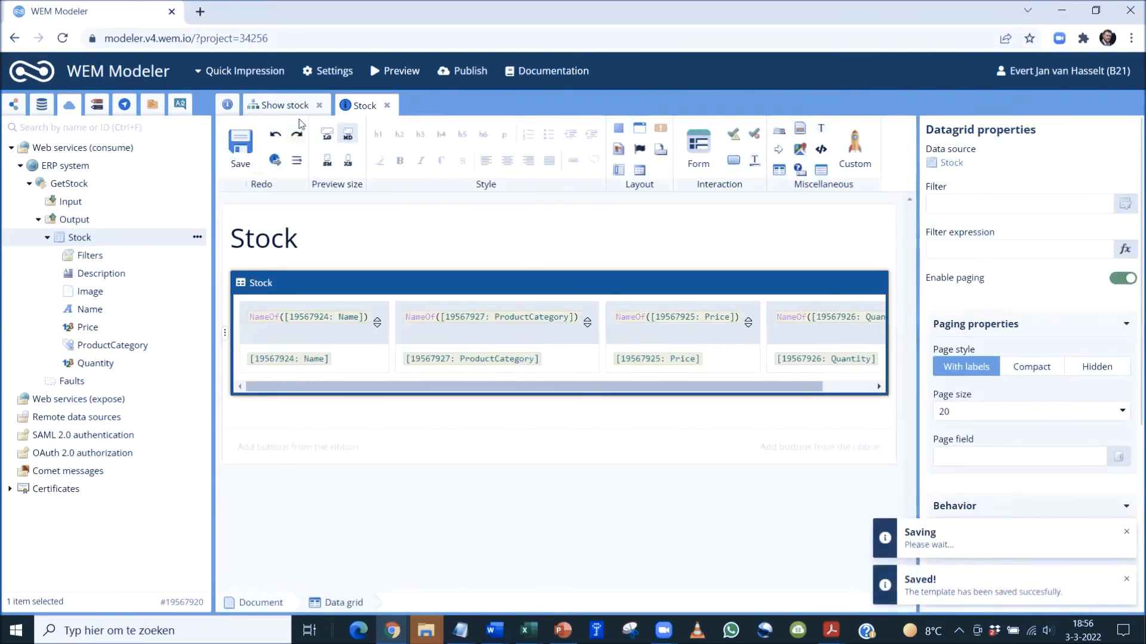
click(281, 107)
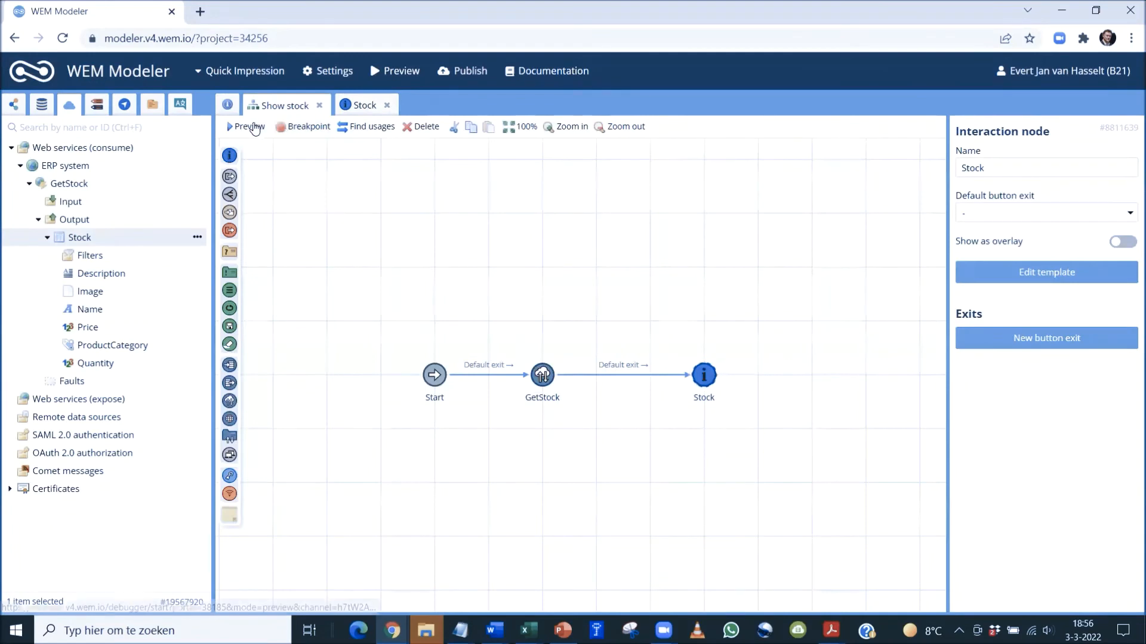
click(251, 127)
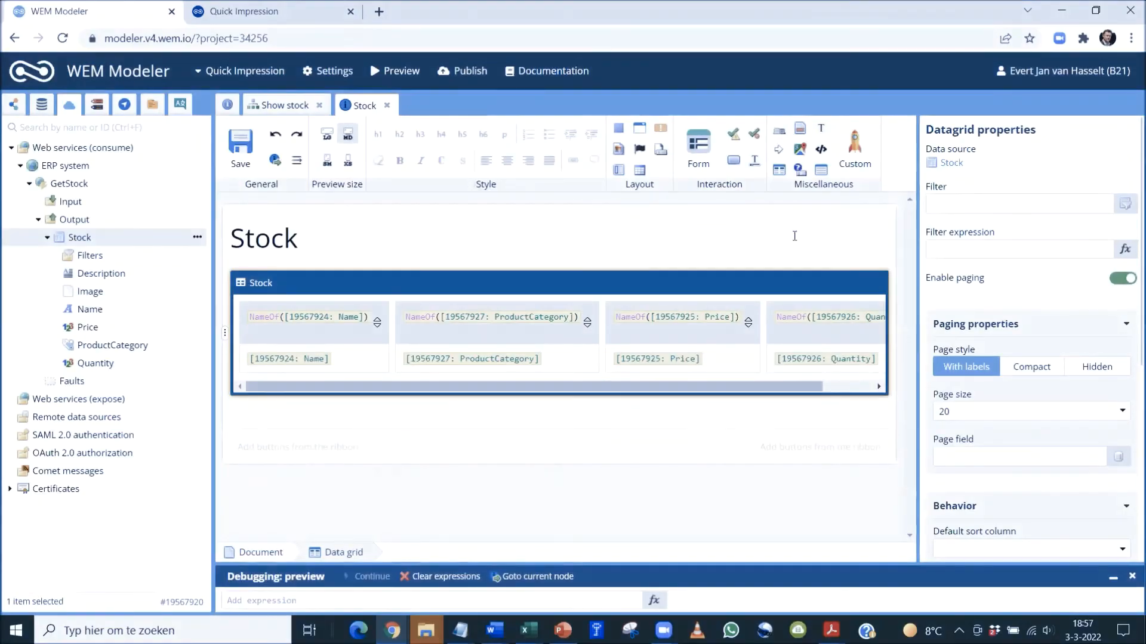
Step: Insert a Bar chart widget below the data grid in the Stock template
drag(854, 145, 619, 422)
click(399, 254)
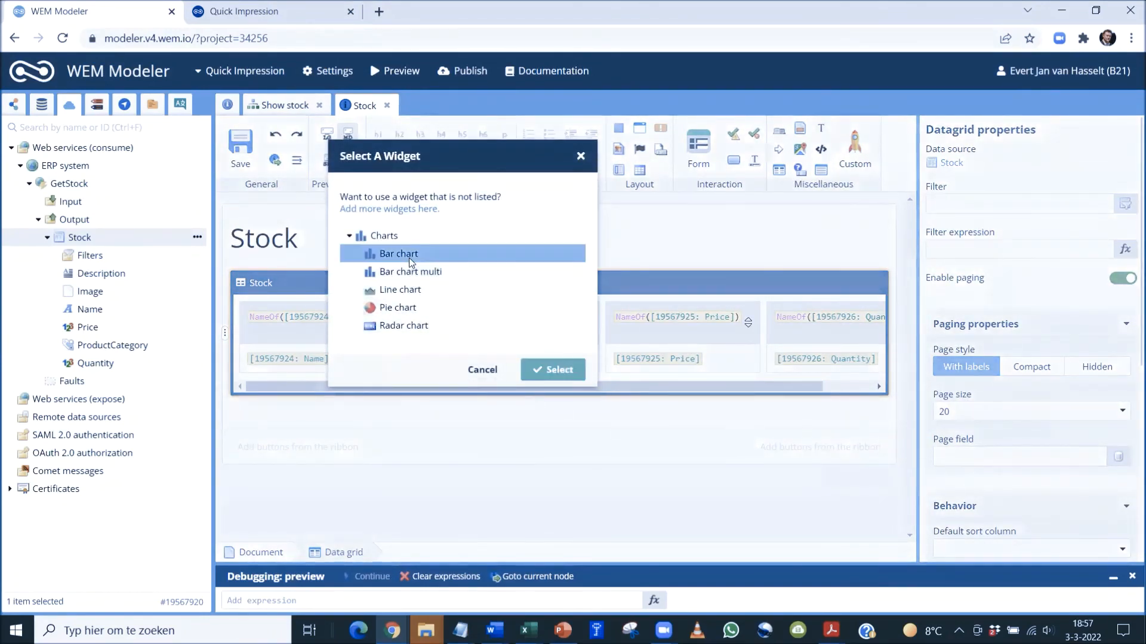
click(553, 369)
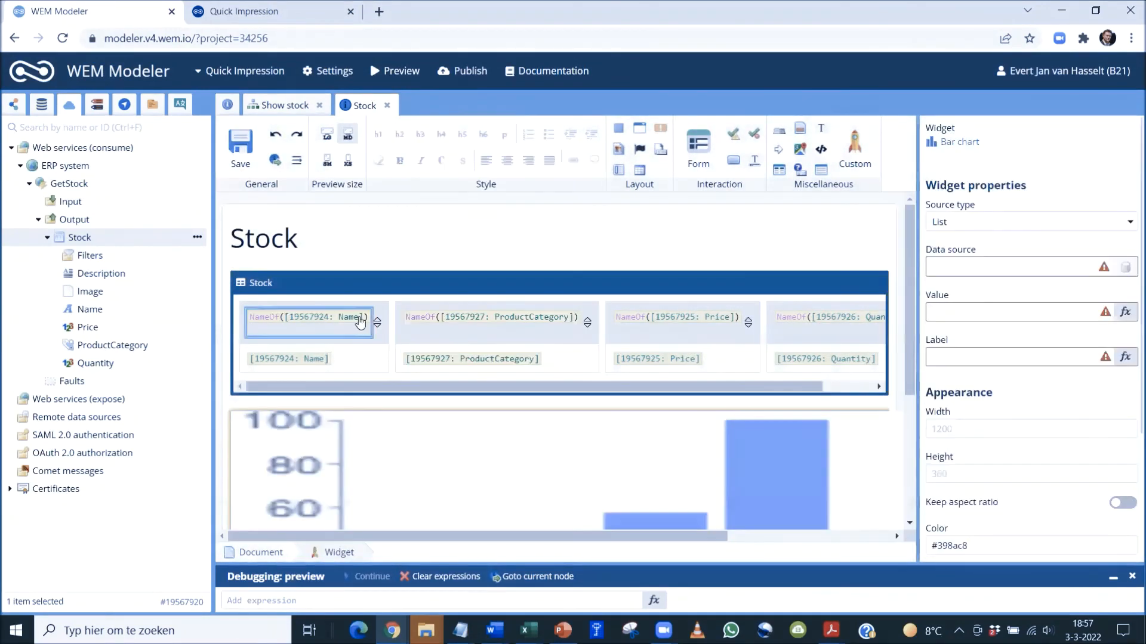
Step: Set the bar chart's data source to the Stock list, its value to Quantity and its label to Name
drag(127, 242, 951, 269)
click(94, 363)
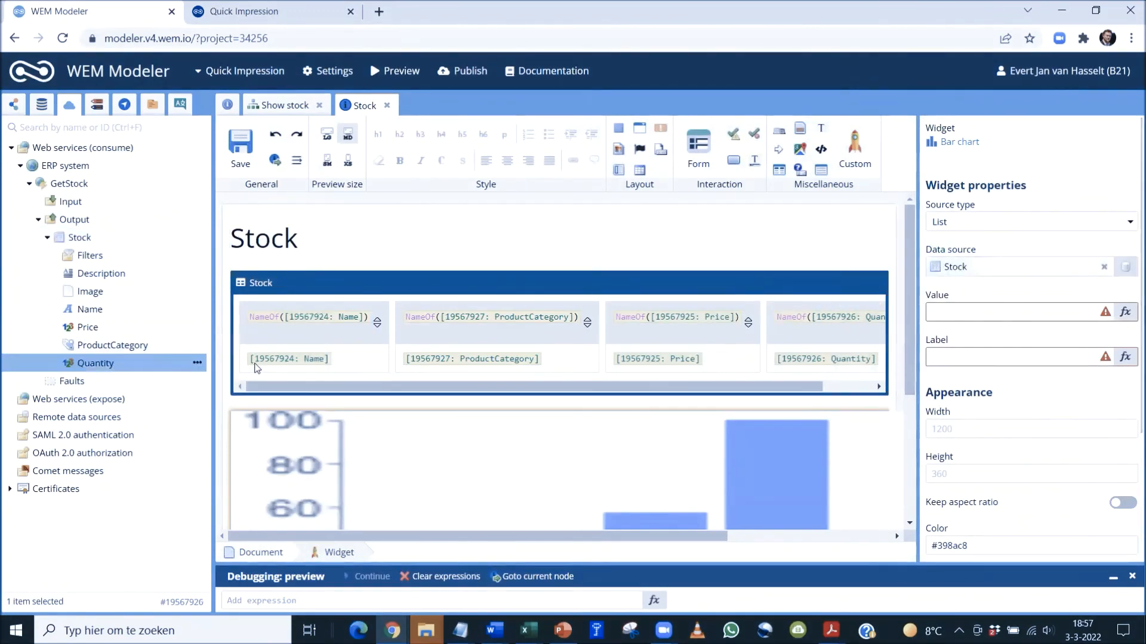
drag(255, 367, 954, 312)
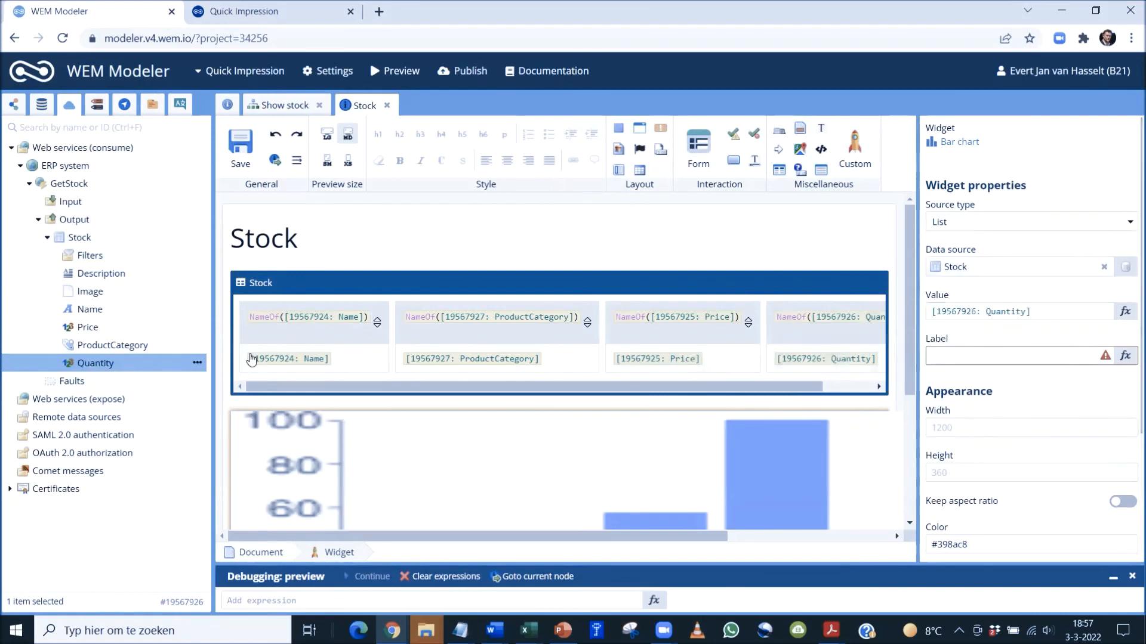
drag(90, 309, 972, 364)
Step: Set the bar chart's width to 1200 and height to 600, and save the Stock template
click(959, 427)
text(12)
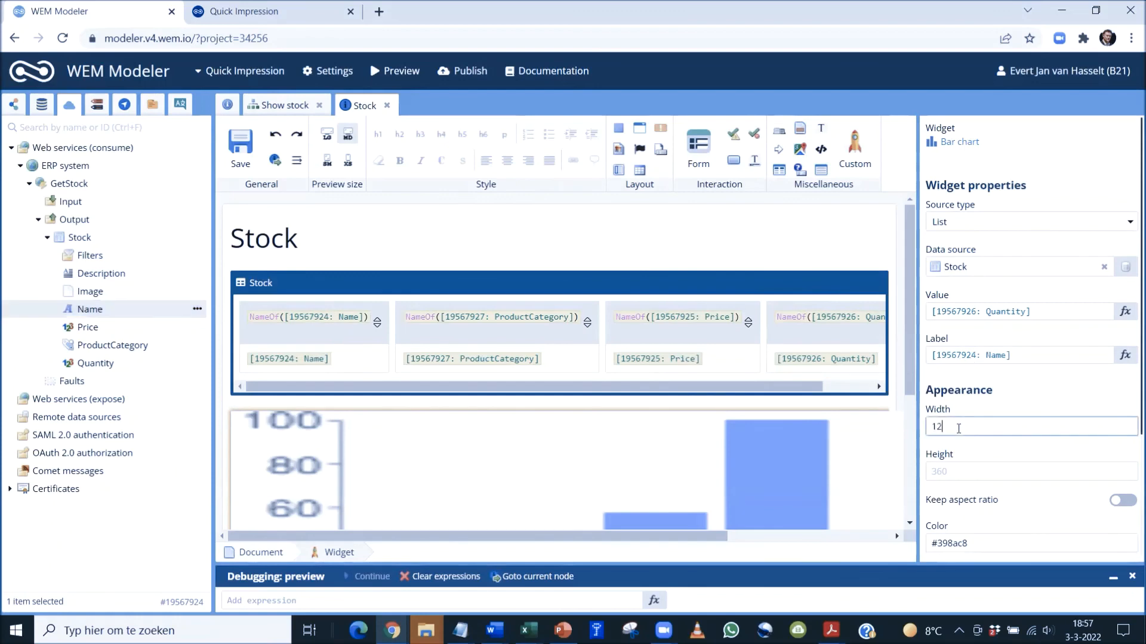
text(00)
click(961, 472)
text(6)
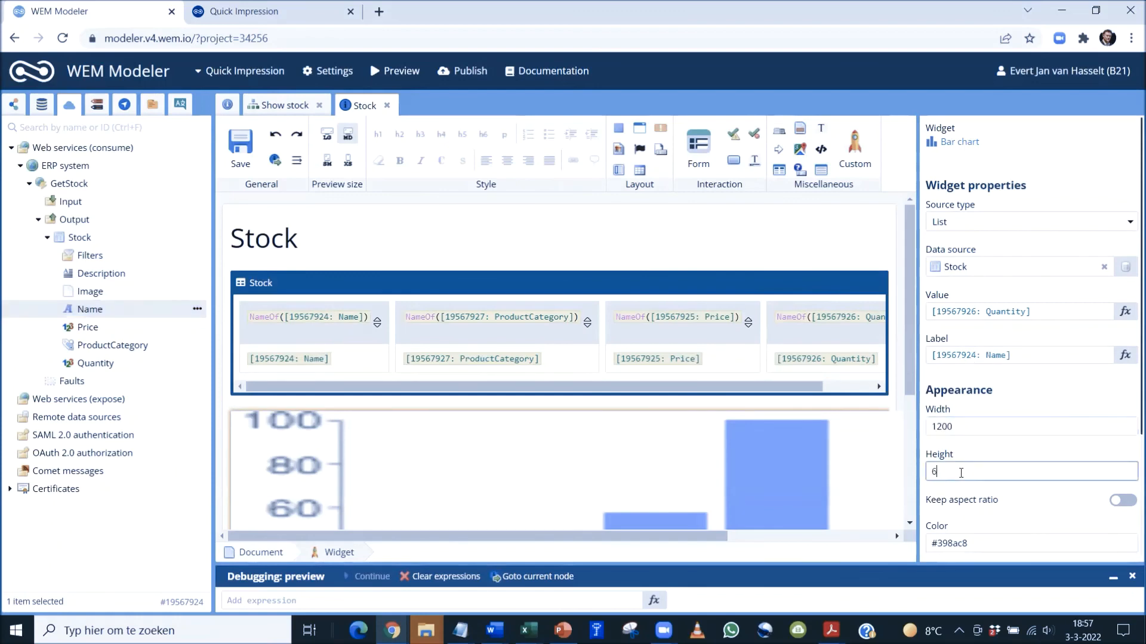
text(00)
click(559, 231)
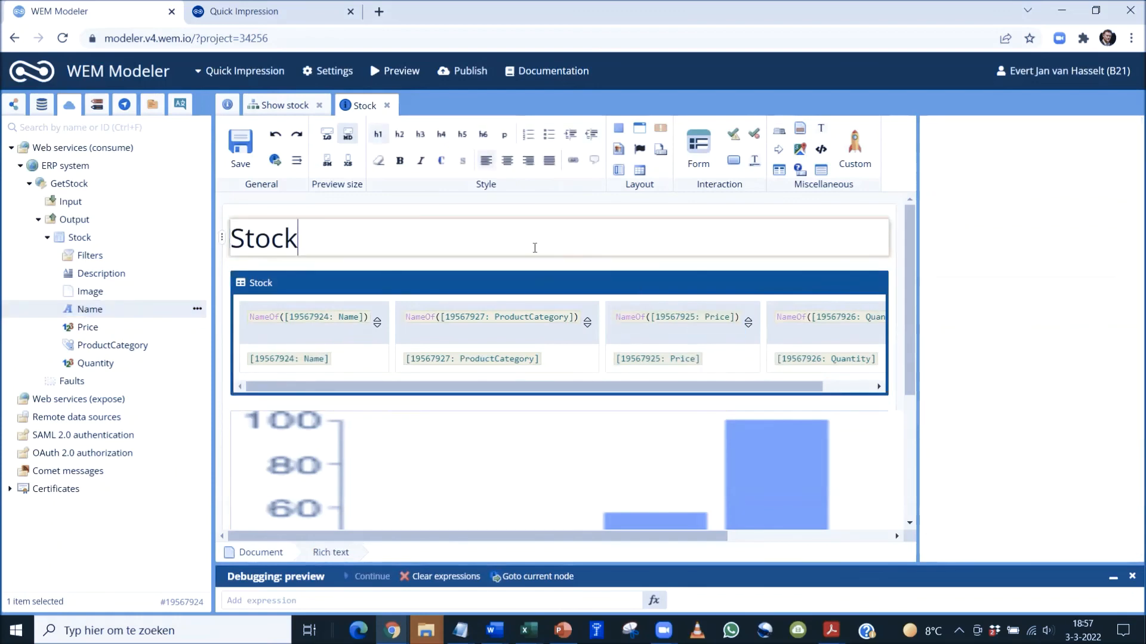
click(230, 149)
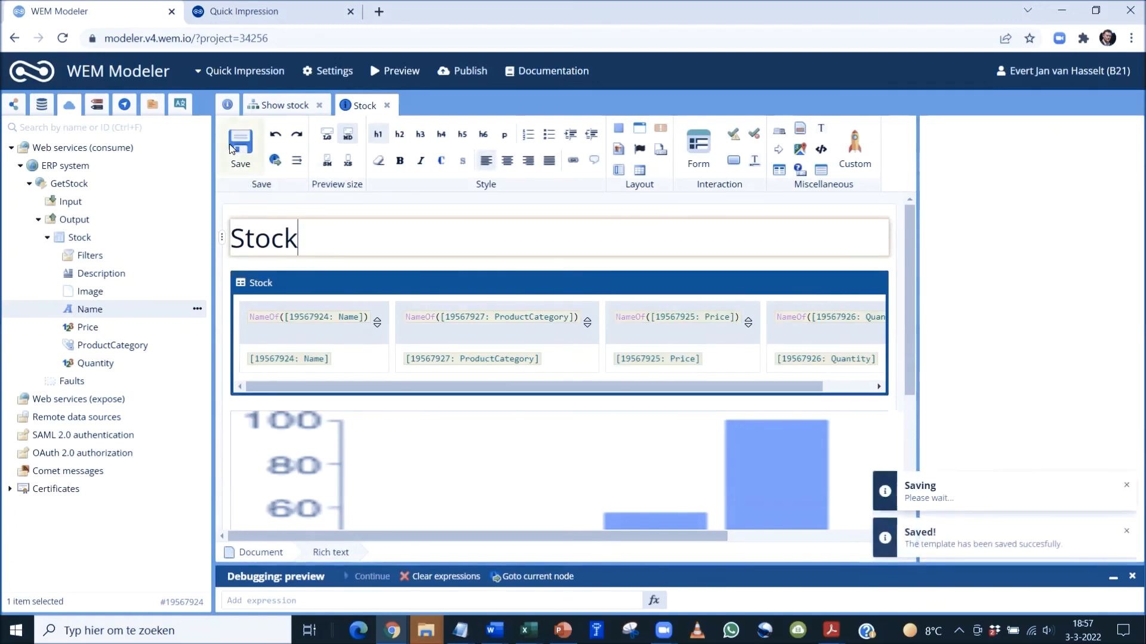
Step: Examine the stock quantities per product in the bar chart of the Quick Impression preview
click(271, 18)
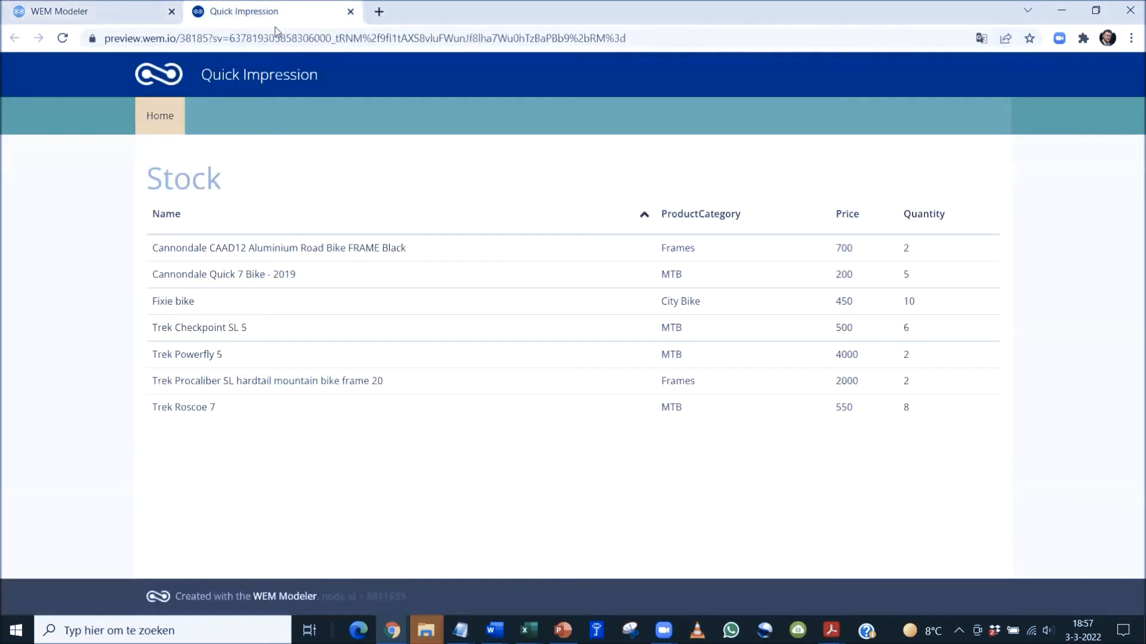
scroll(505, 315, down, 5)
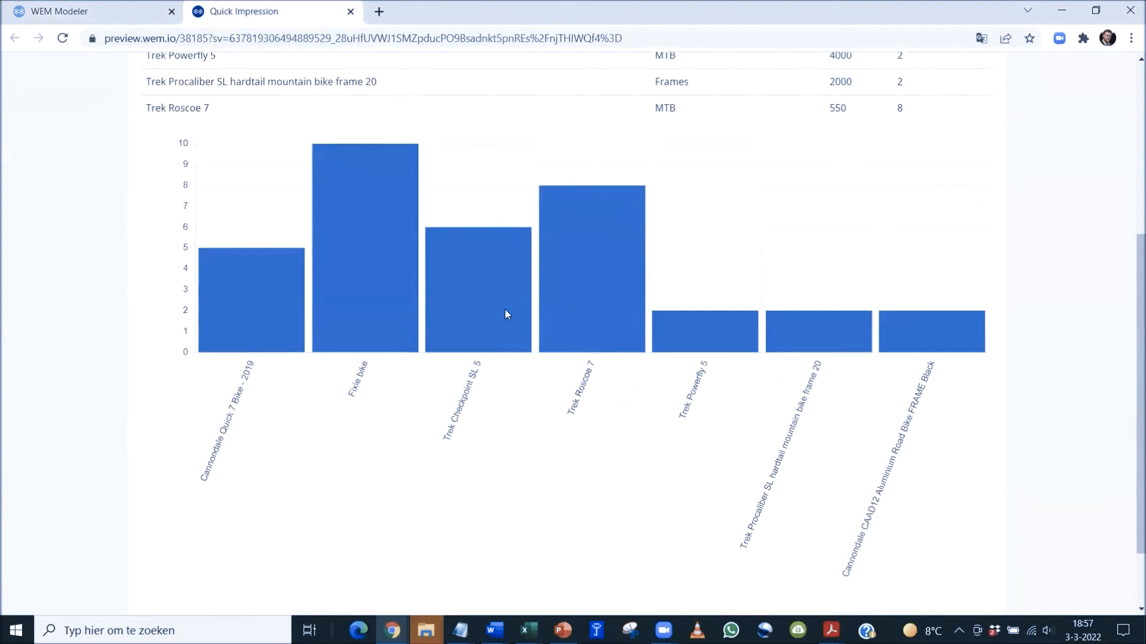
mouse_move(721, 327)
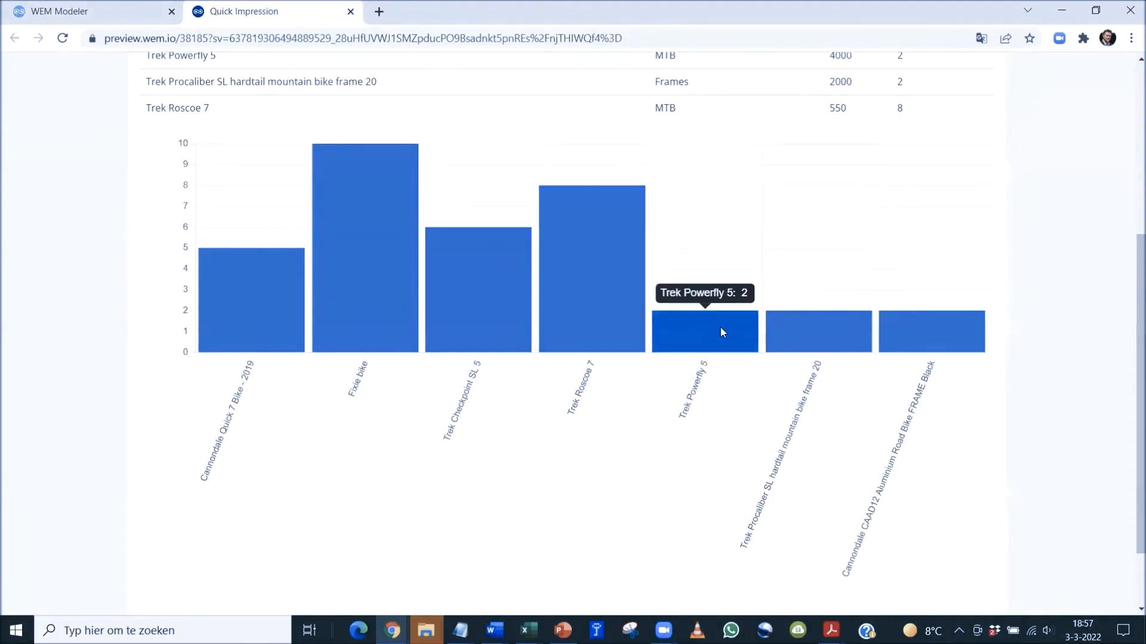
mouse_move(392, 317)
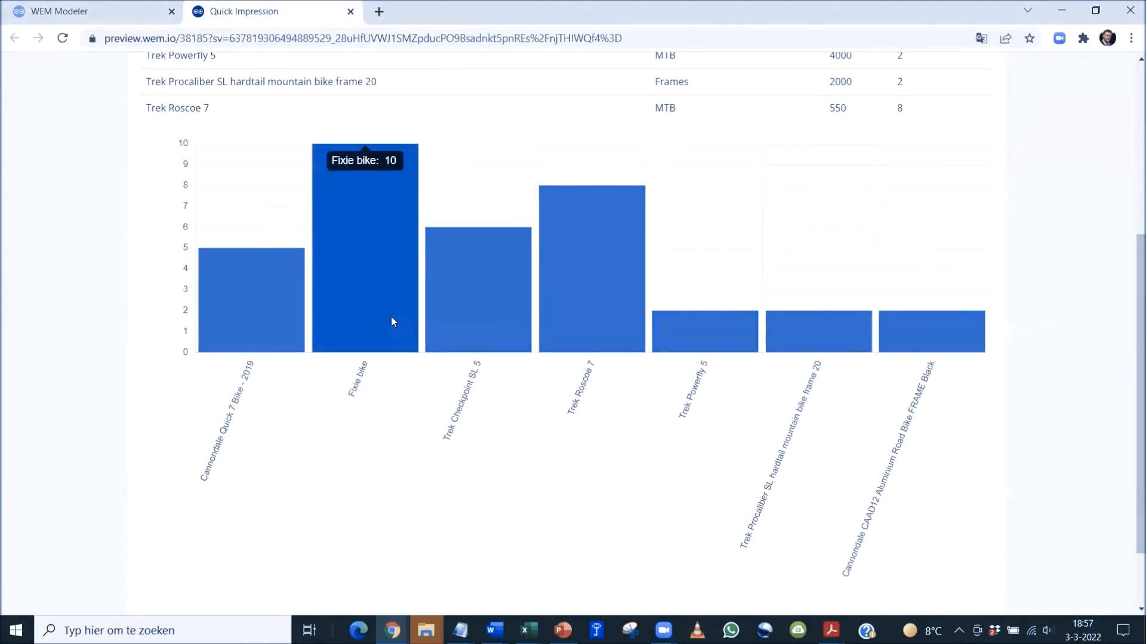
mouse_move(257, 334)
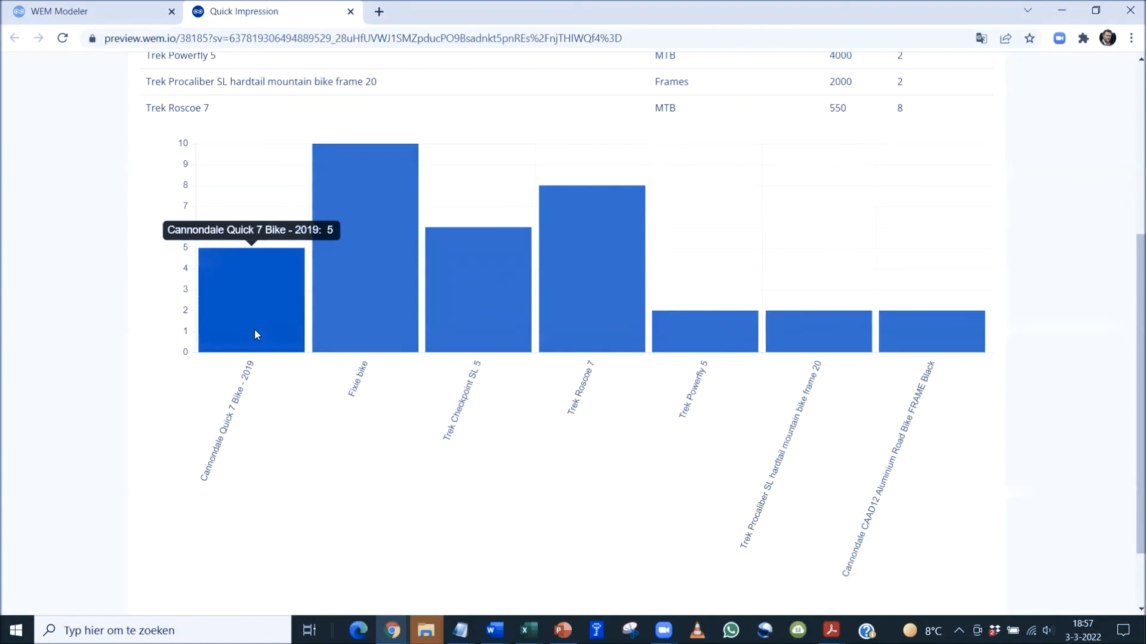